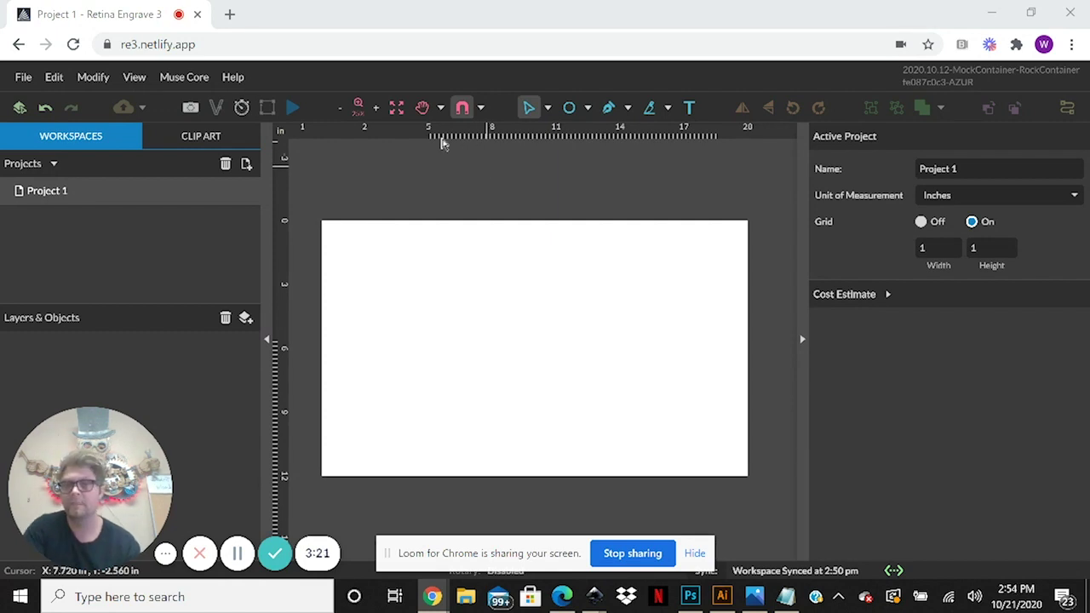
# Draw an ellipse and set its width to 5 inches, making a 5-inch circle.
pyautogui.click(570, 106)
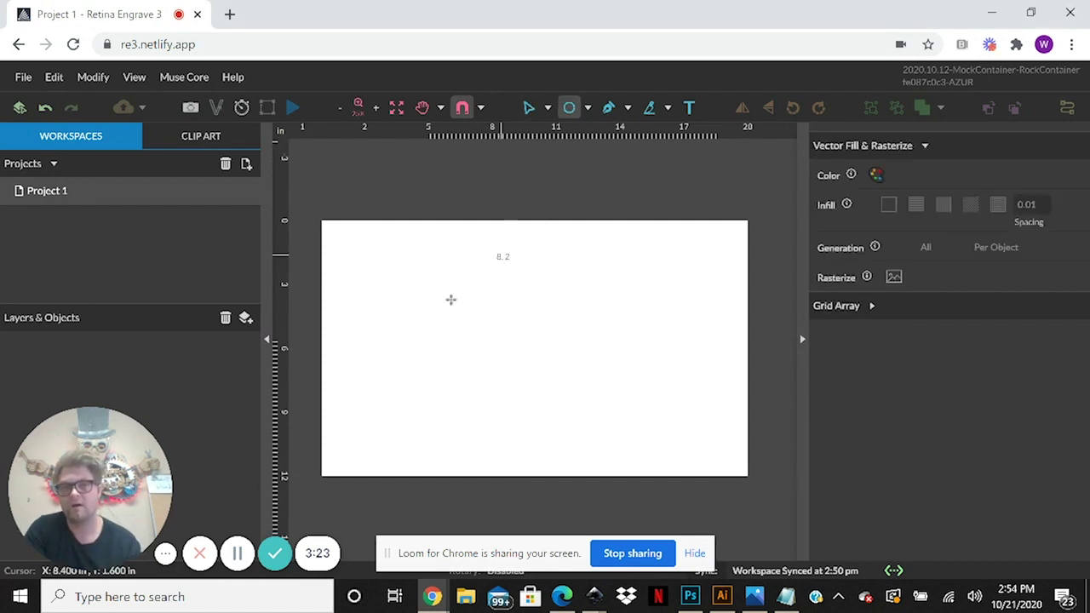
pyautogui.moveTo(573, 384); pyautogui.dragTo(612, 261)
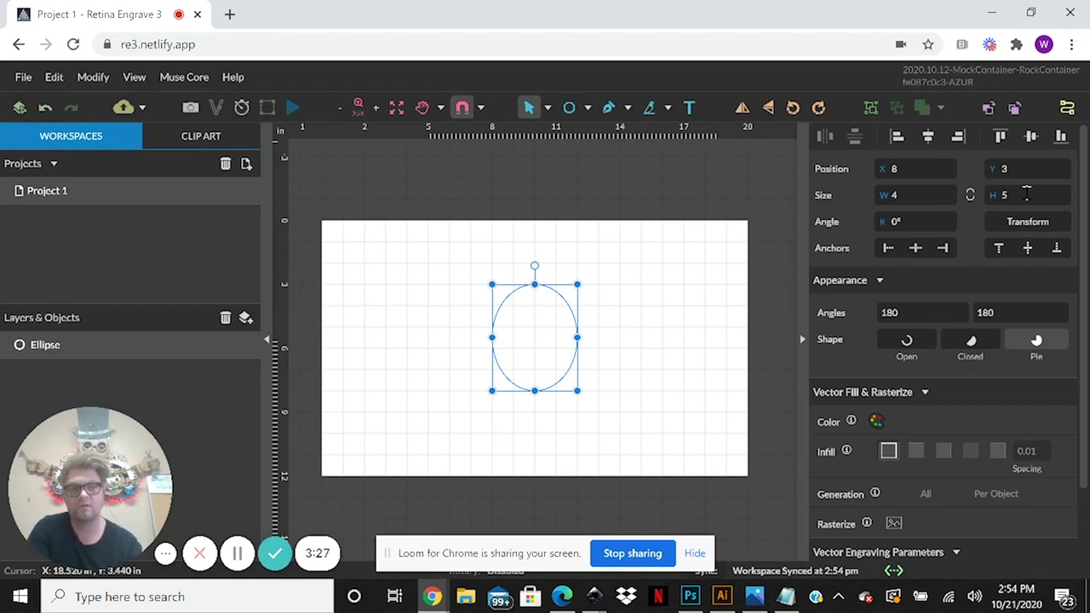
pyautogui.click(919, 196)
pyautogui.write('5')
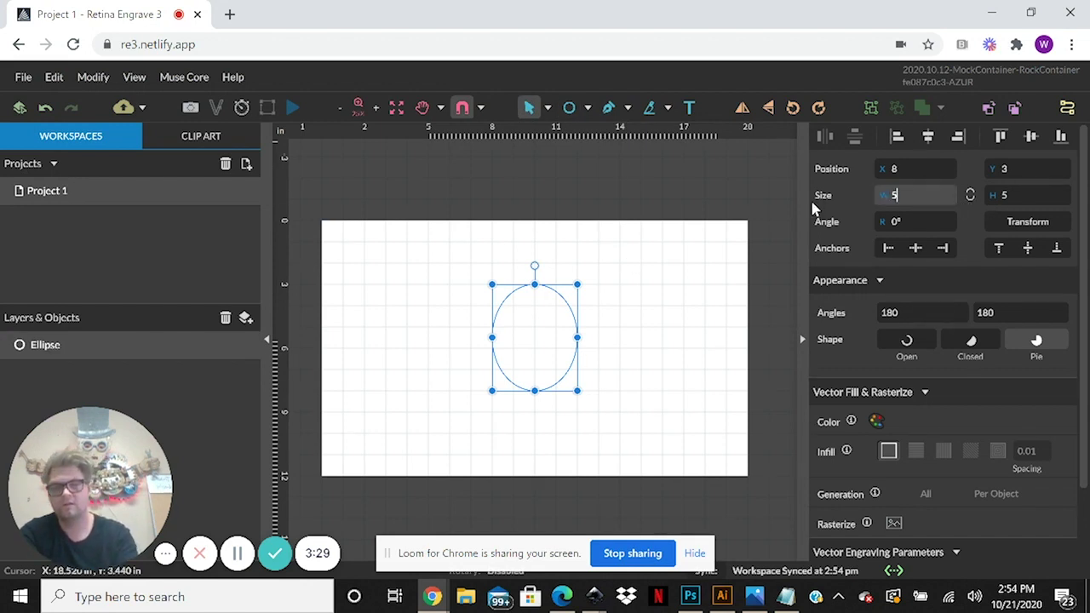
pyautogui.press('Return')
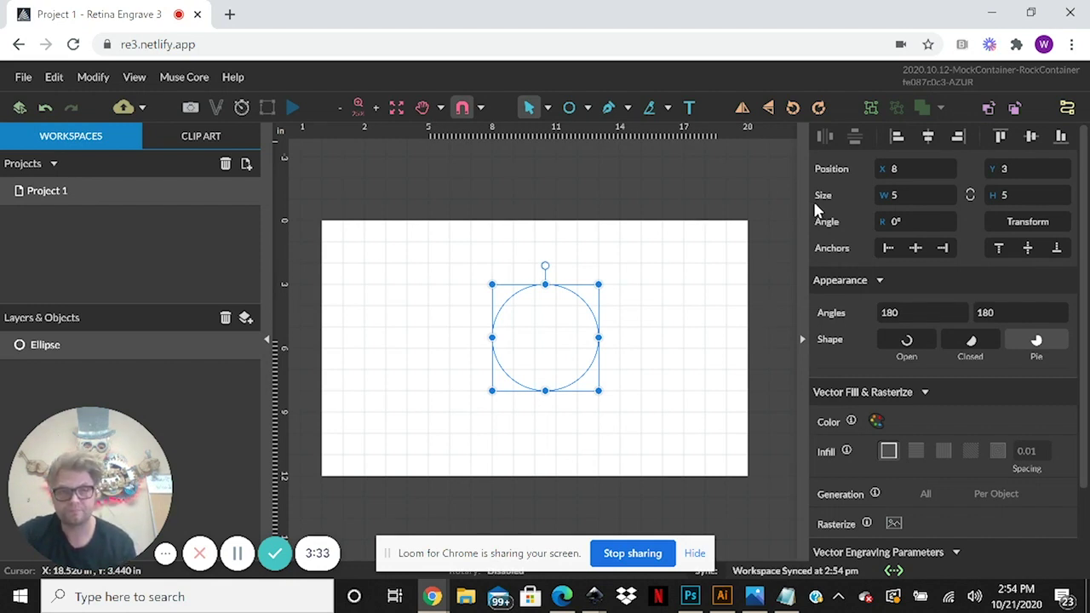
pyautogui.scroll(-2, 1085, 178)
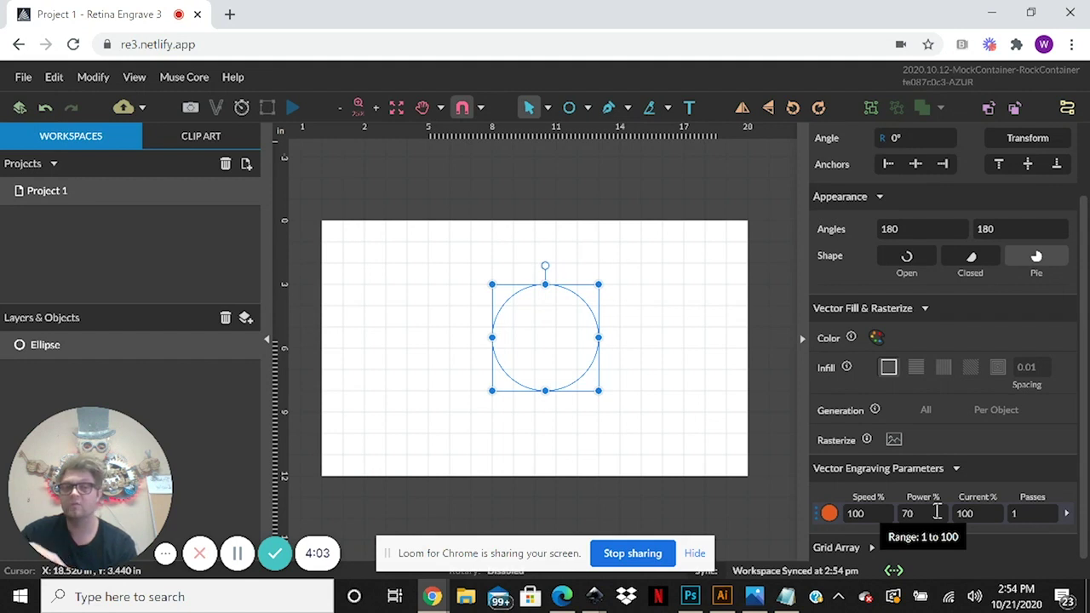
# Put the circle on the yellow layer and duplicate it, undoing an accidental resize.
pyautogui.click(829, 513)
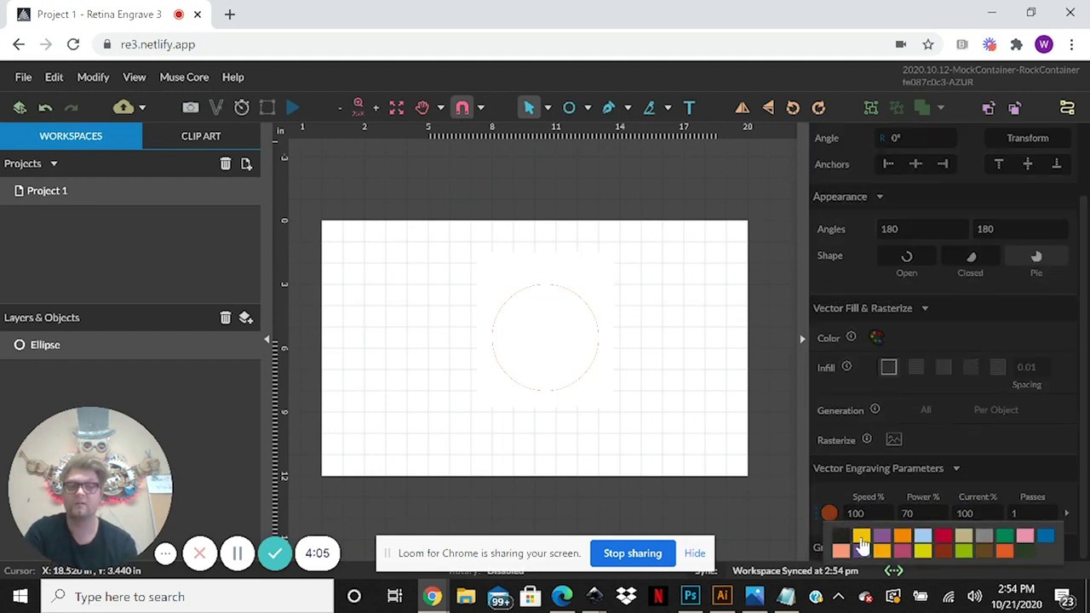
pyautogui.click(861, 537)
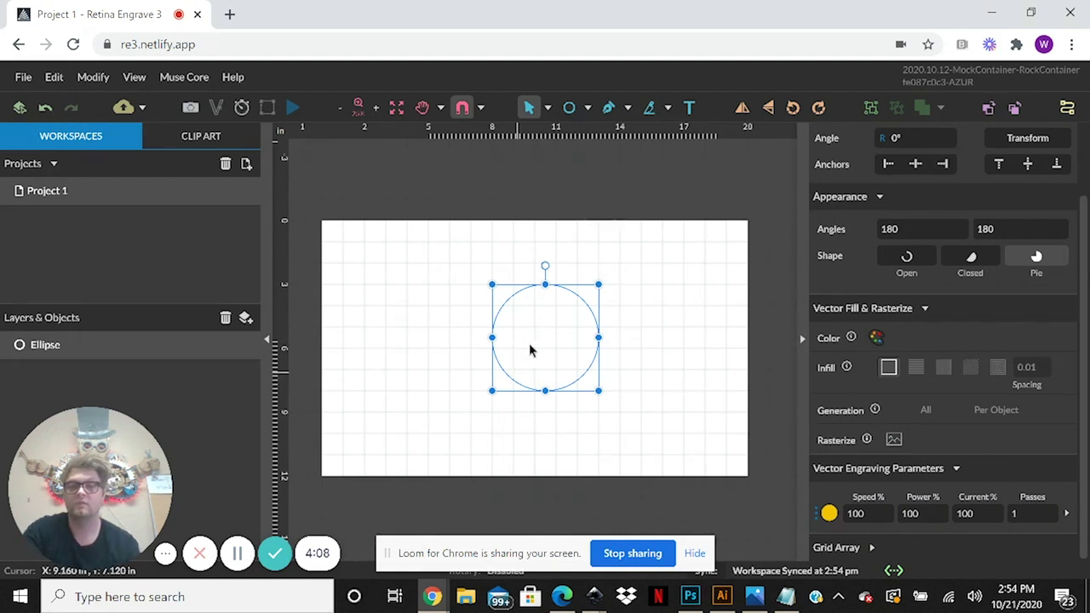
pyautogui.hotkey('ctrl', 'd')
pyautogui.click(586, 308)
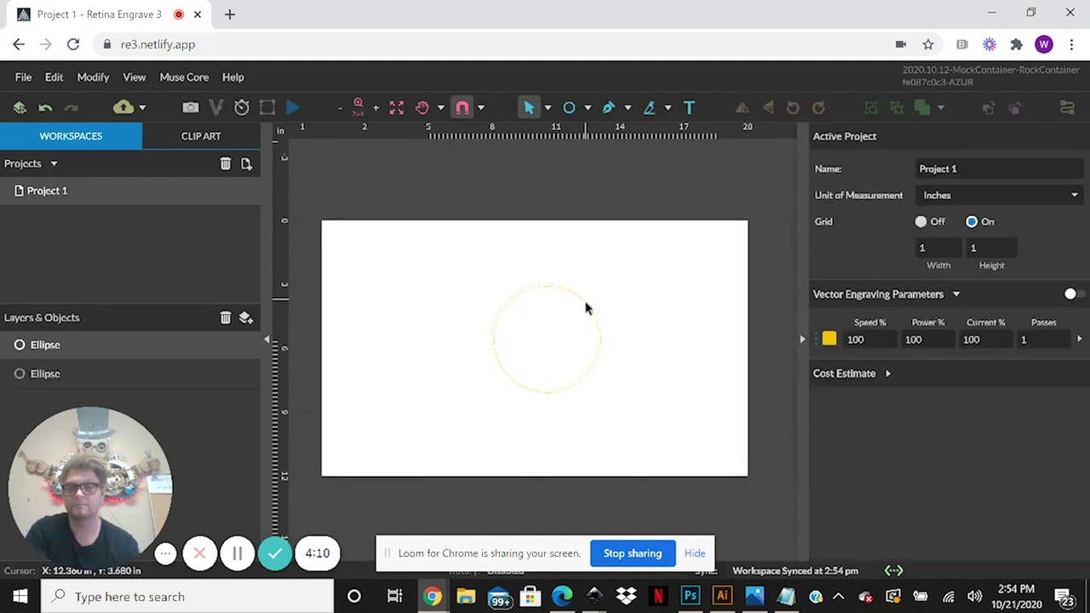
pyautogui.click(595, 313)
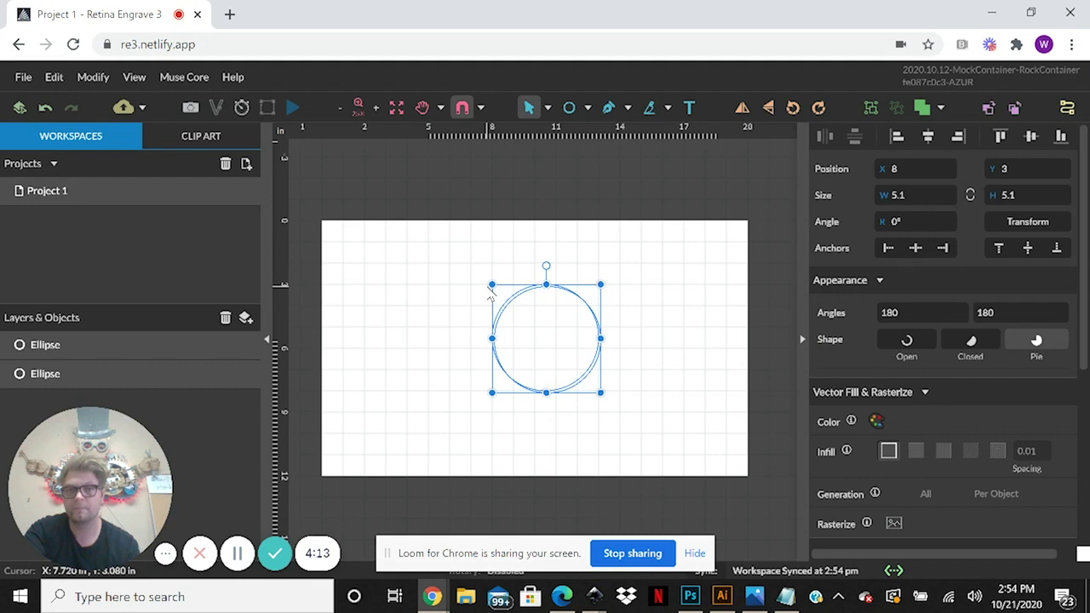
pyautogui.moveTo(491, 287); pyautogui.dragTo(545, 342)
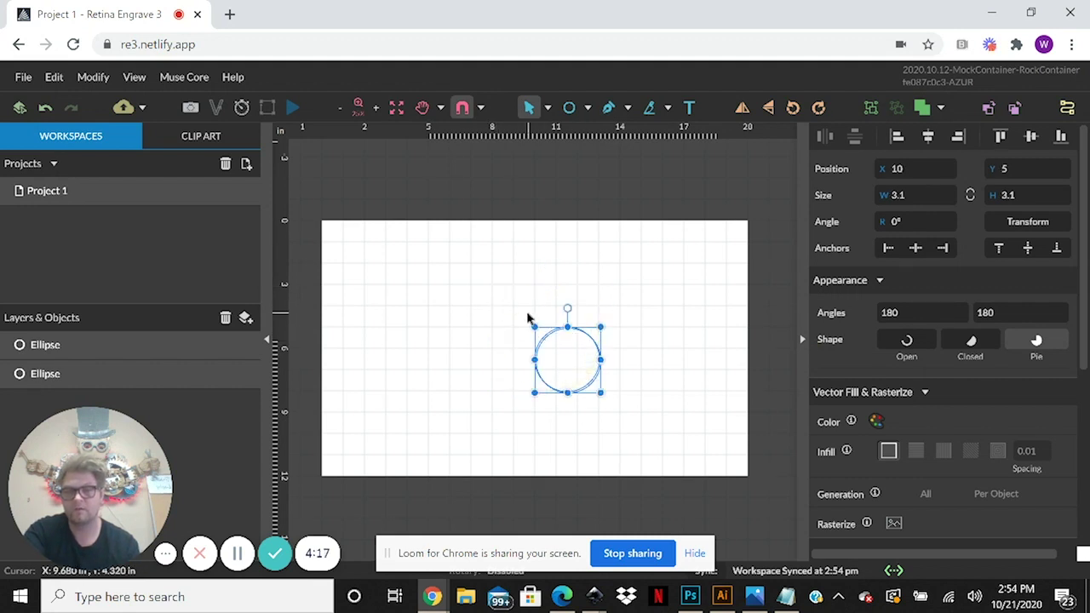
pyautogui.hotkey('ctrl', 'z')
# Move the copy to X 11, Y 4 and select its Power % value.
pyautogui.click(599, 324)
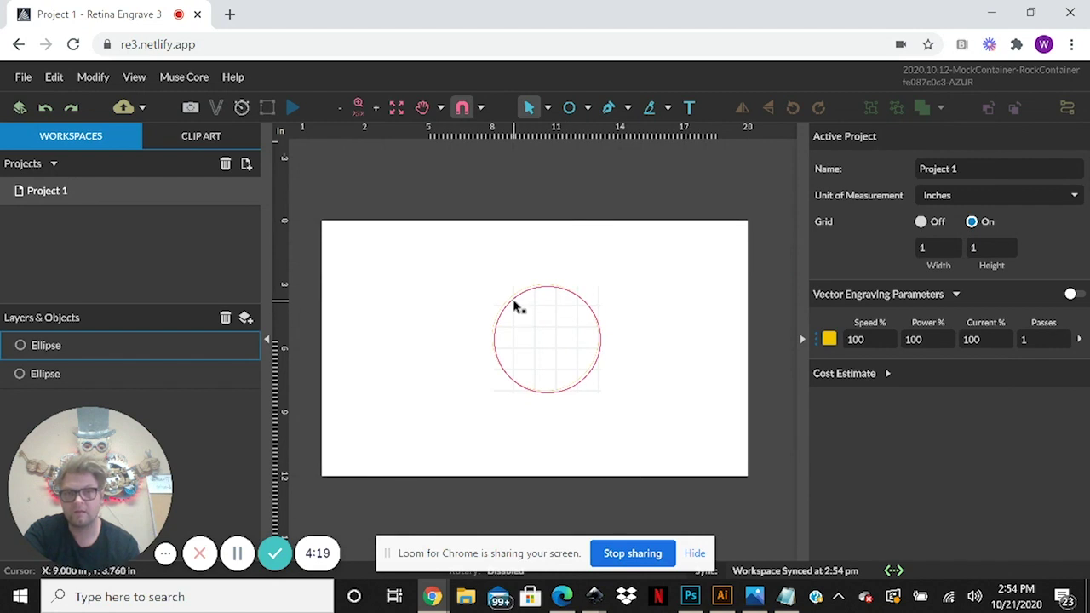
pyautogui.moveTo(562, 322); pyautogui.dragTo(623, 358)
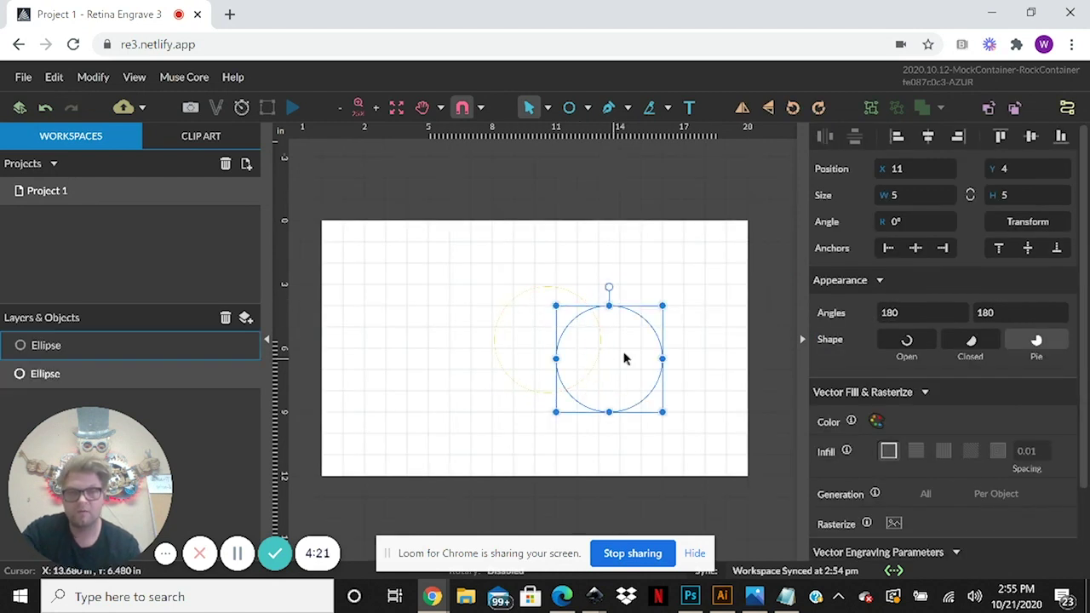
pyautogui.click(598, 287)
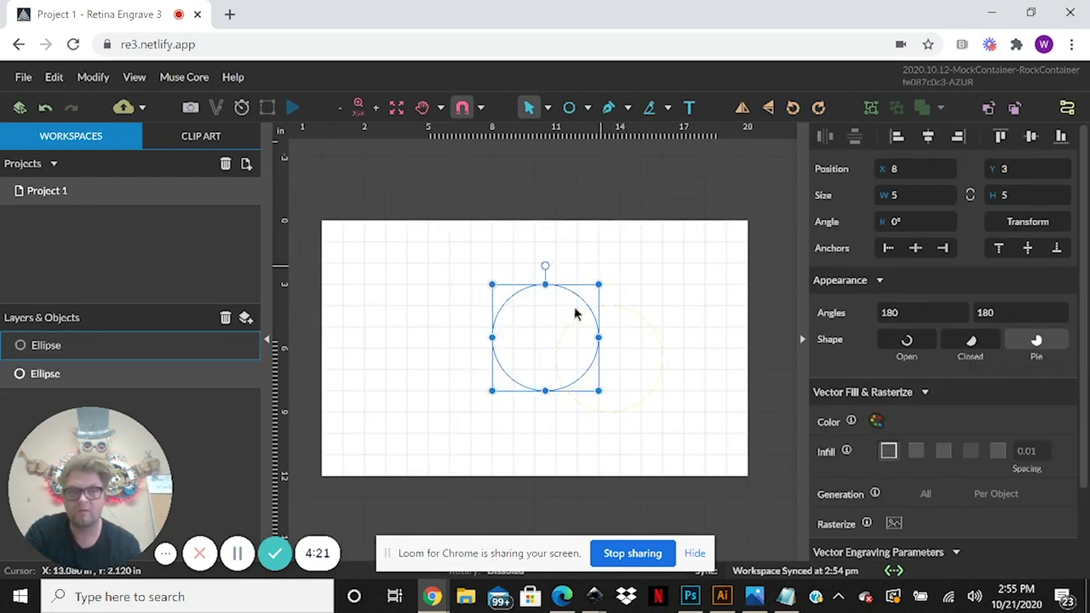
pyautogui.click(710, 280)
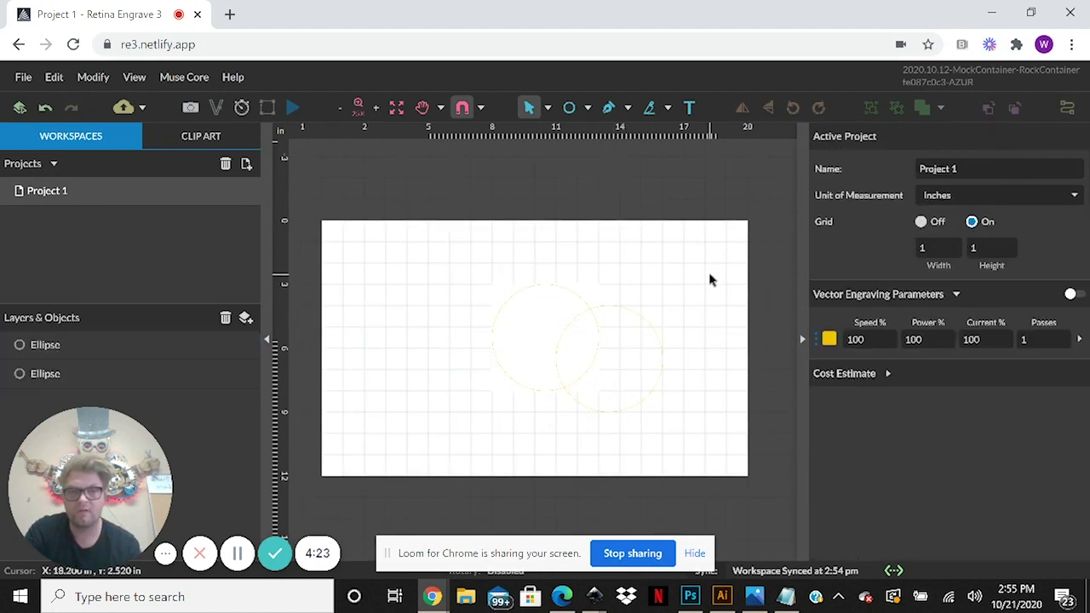
pyautogui.click(640, 322)
pyautogui.scroll(-2, 1079, 539)
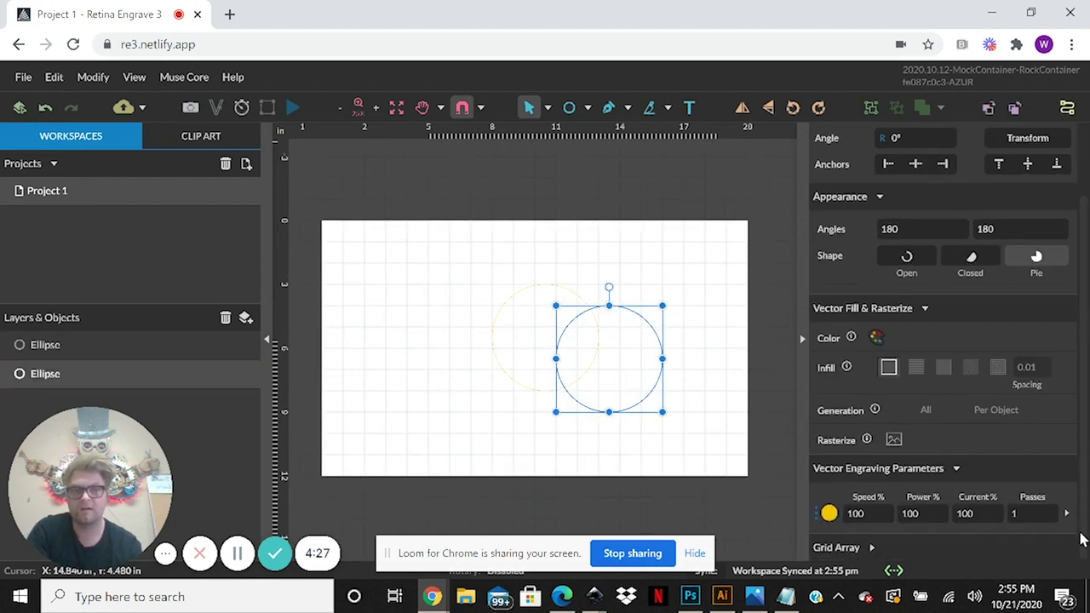
pyautogui.doubleClick(928, 513)
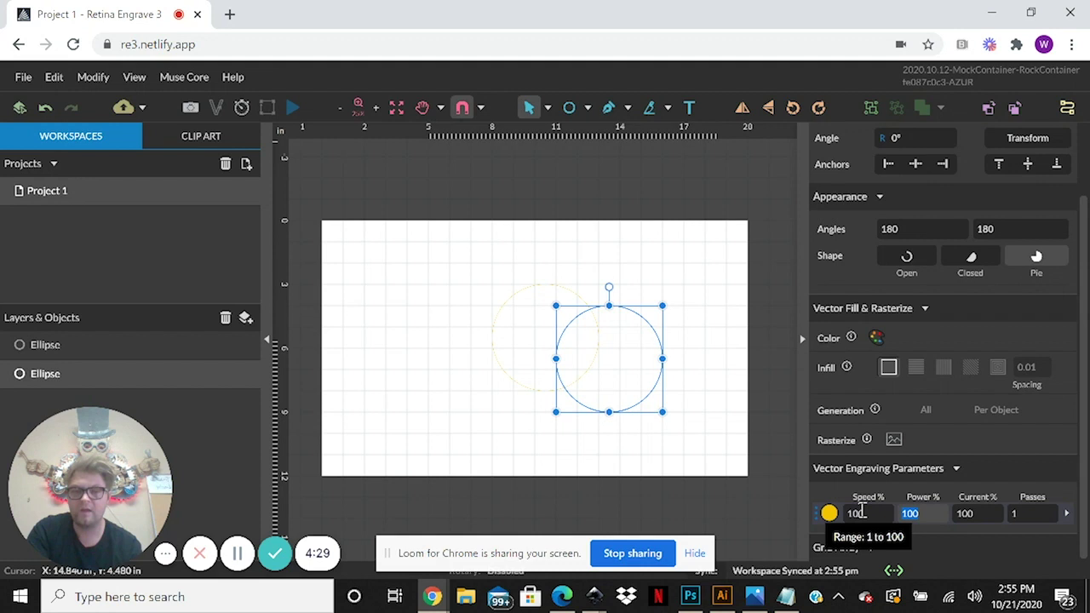
# Set the yellow layer's power to 10% and select the left circle.
pyautogui.write('10')
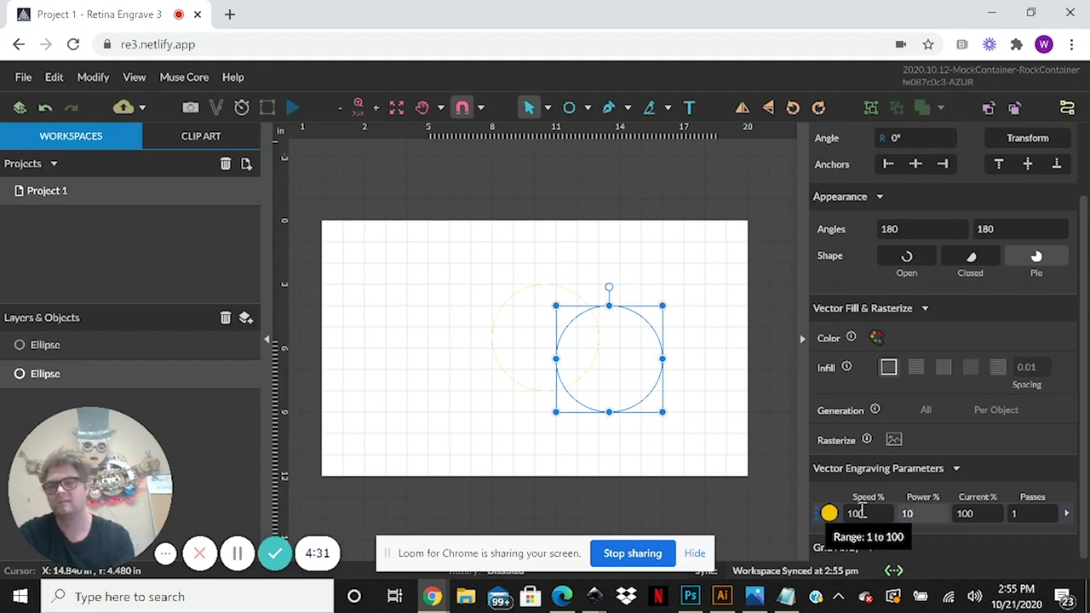
pyautogui.click(730, 403)
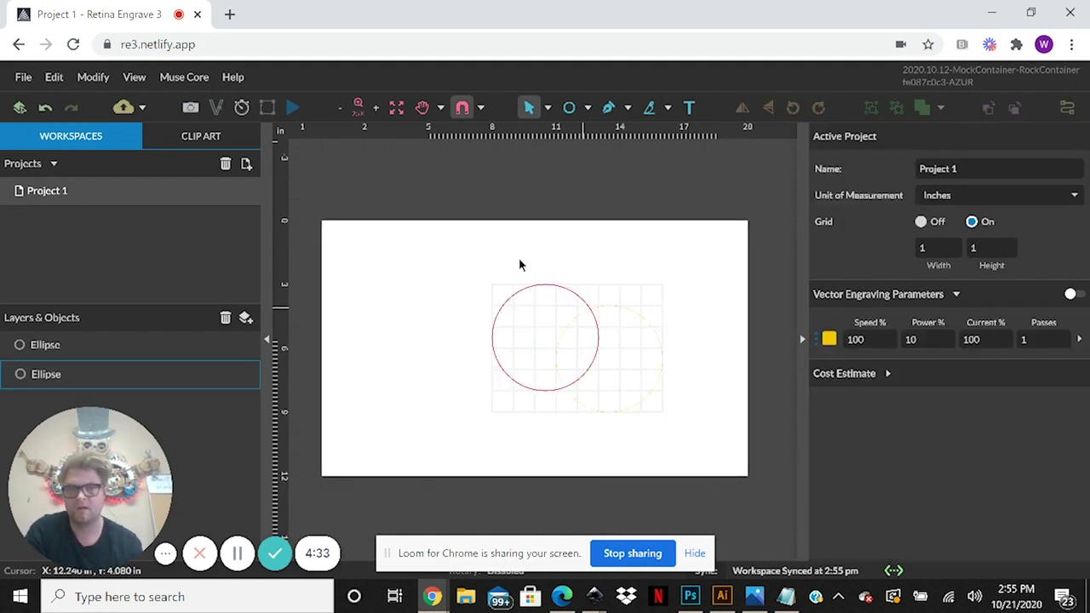
pyautogui.click(536, 286)
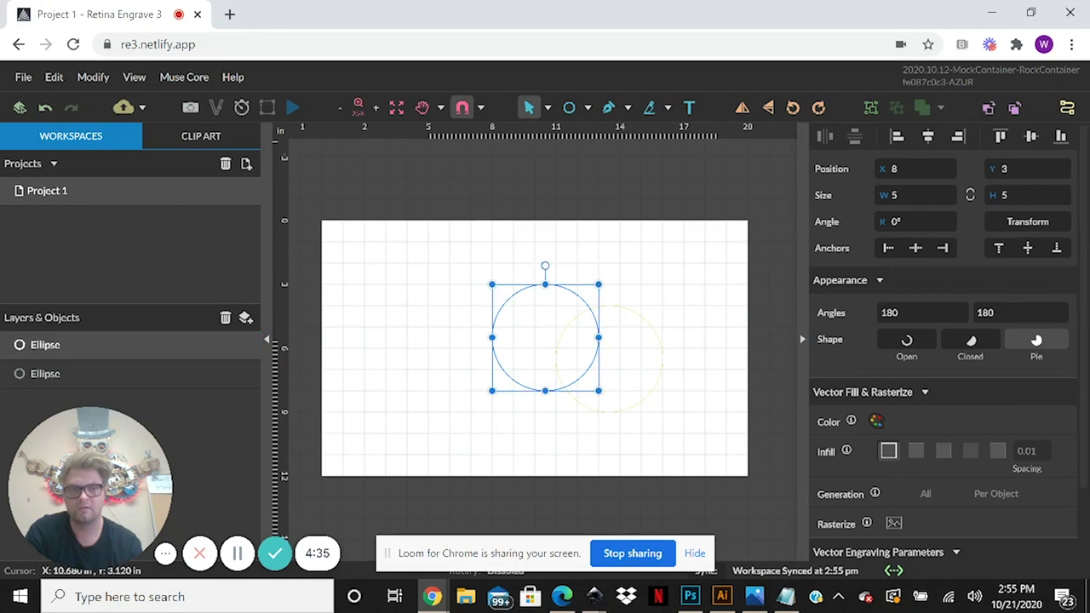
pyautogui.scroll(-2, 1021, 426)
# Move the left circle onto a new purple layer, then select the right circle.
pyautogui.click(829, 514)
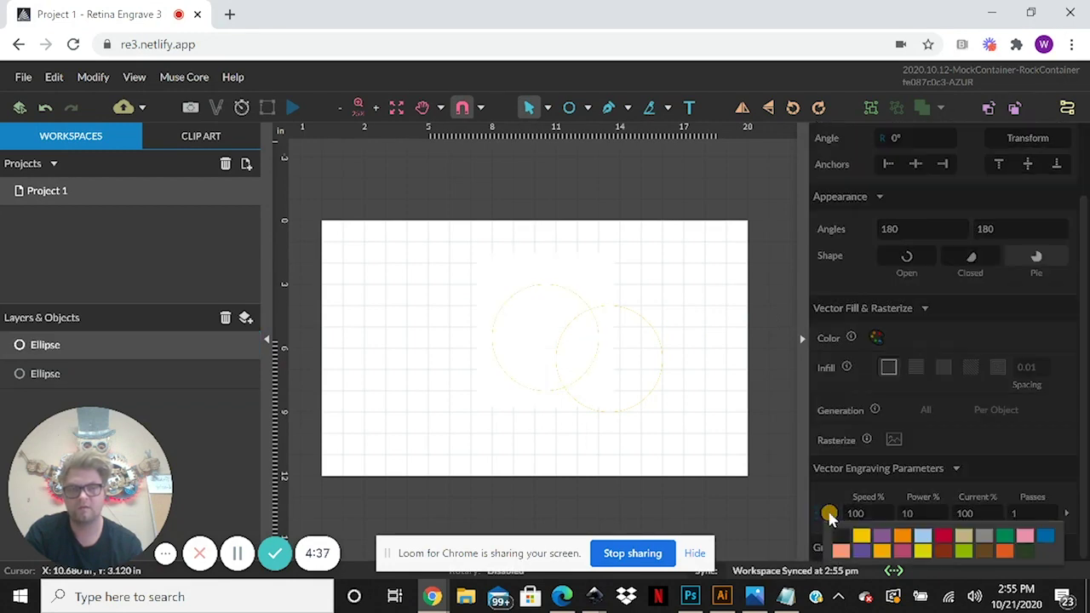
pyautogui.click(881, 534)
pyautogui.click(525, 316)
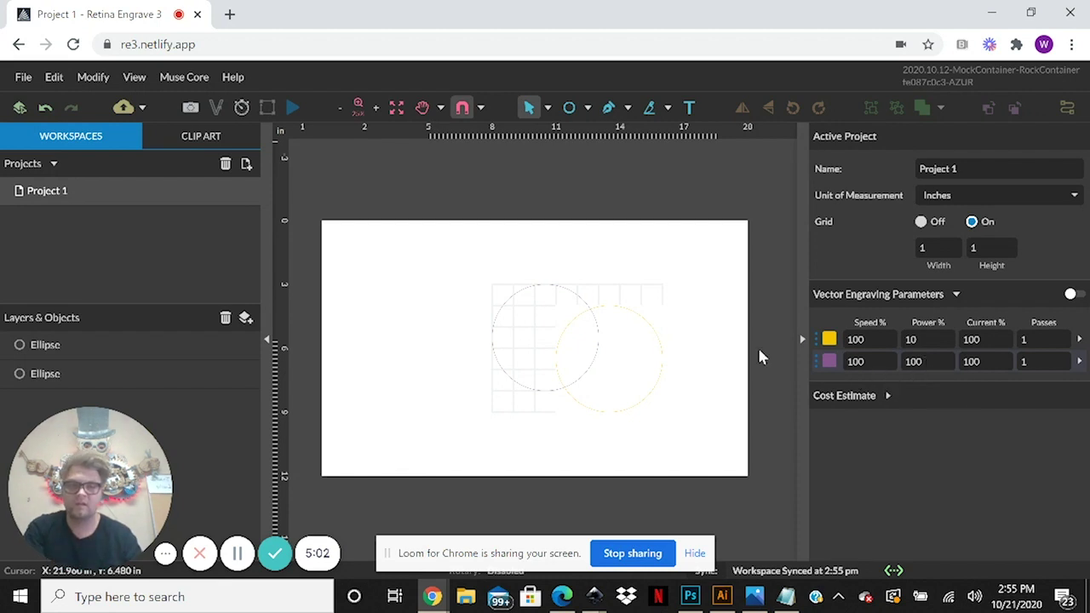
pyautogui.click(615, 309)
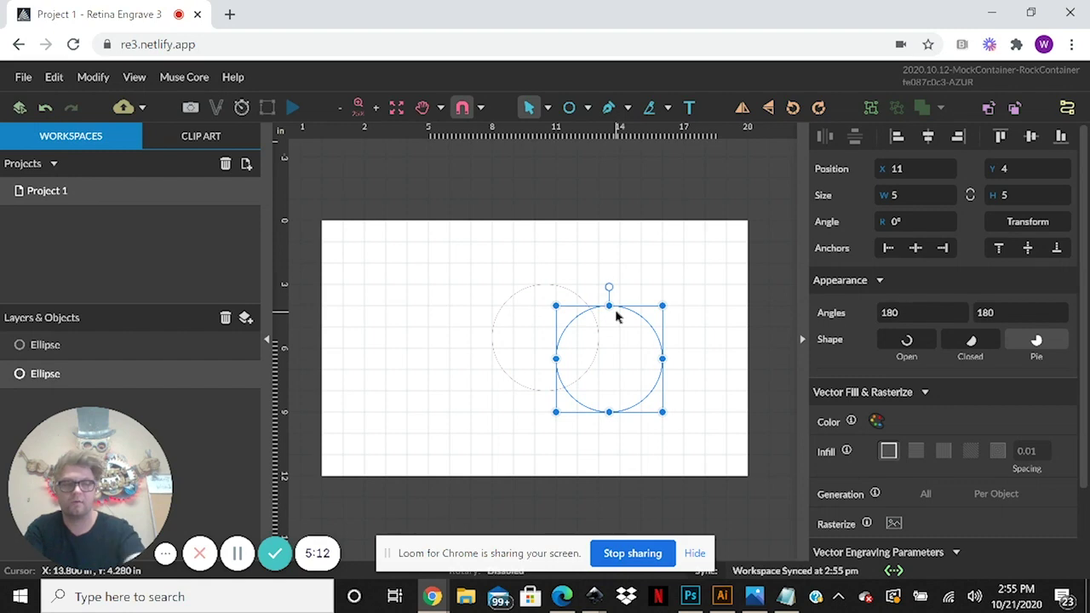
# Delete the right circle and duplicate the remaining one as an offset copy.
pyautogui.press('Delete')
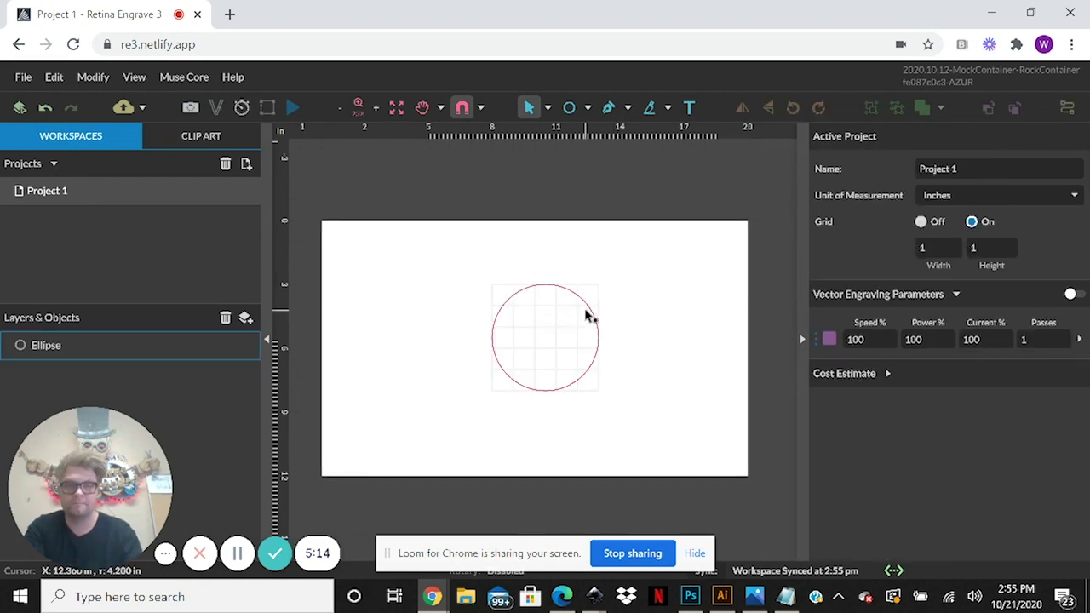
pyautogui.click(587, 317)
pyautogui.scroll(-2, 1084, 511)
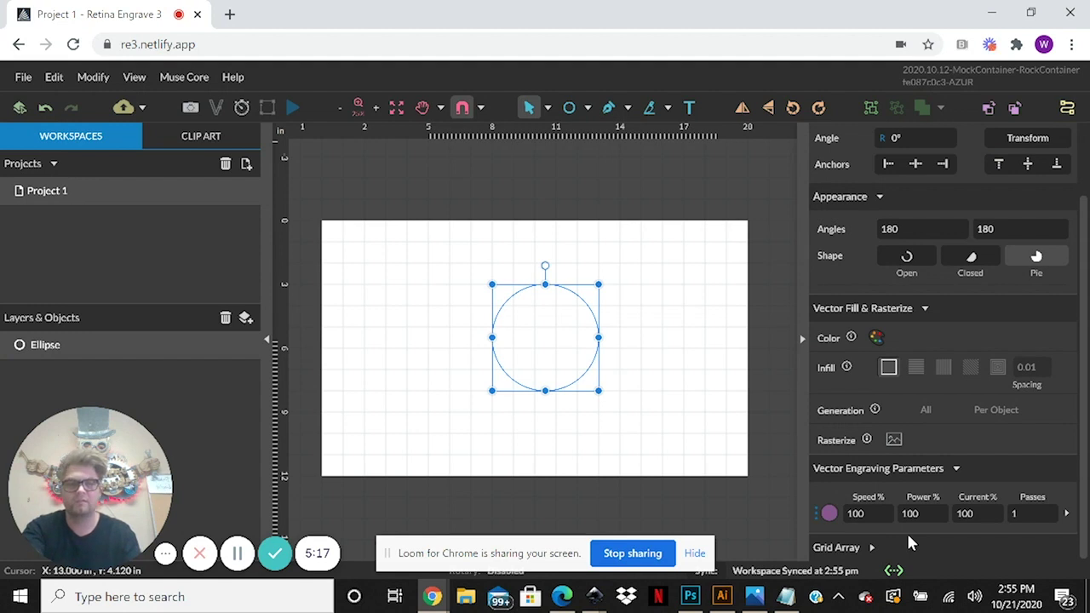
pyautogui.hotkey('ctrl', 'd')
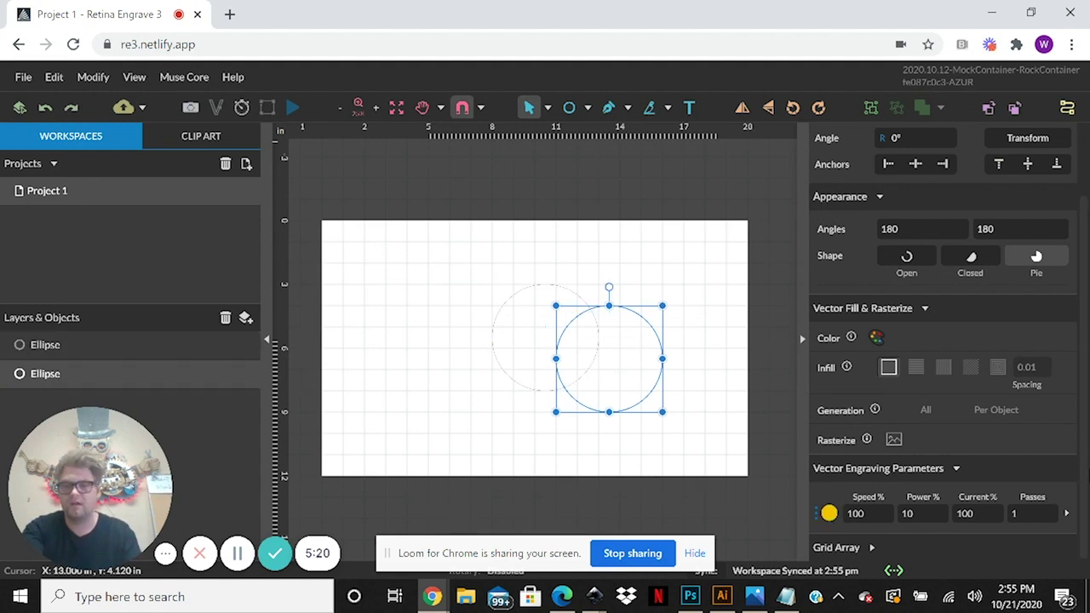
pyautogui.click(681, 375)
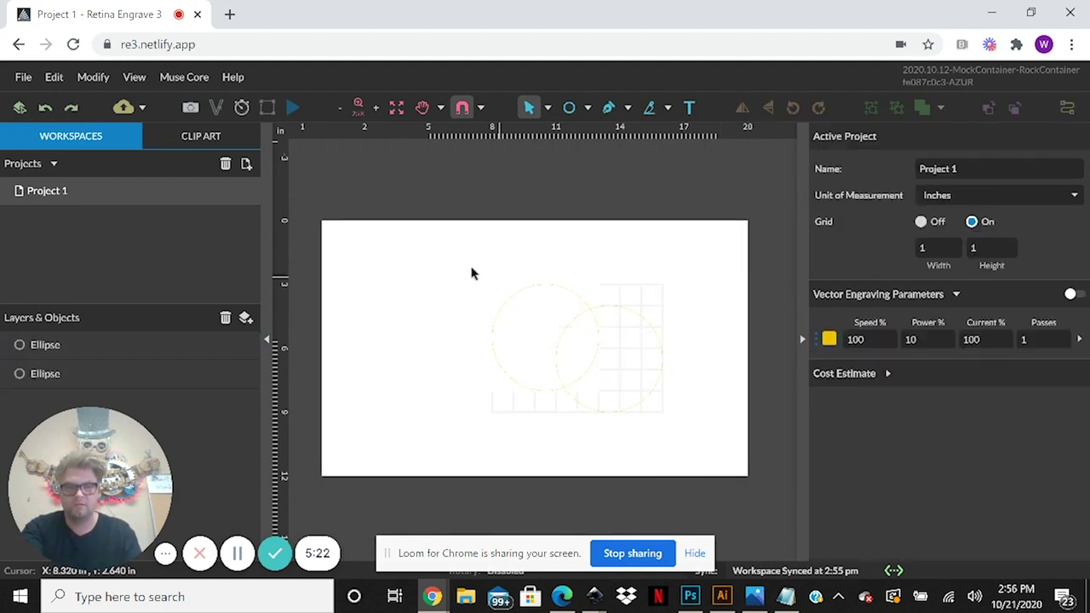
pyautogui.moveTo(416, 252); pyautogui.dragTo(741, 467)
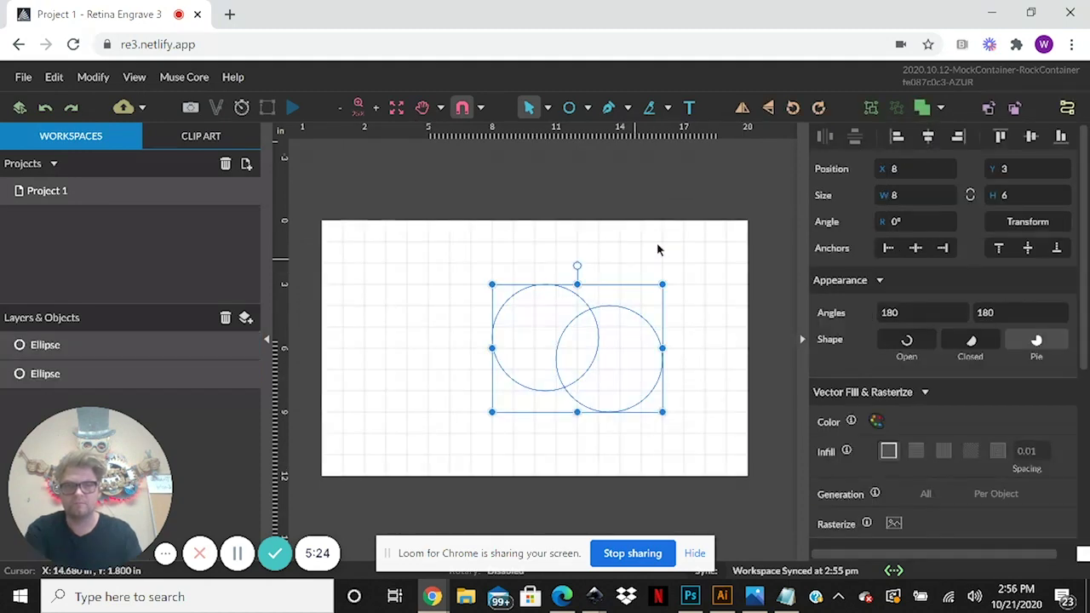
# Assign the left circle to the purple 100%-power layer.
pyautogui.click(643, 252)
pyautogui.click(528, 288)
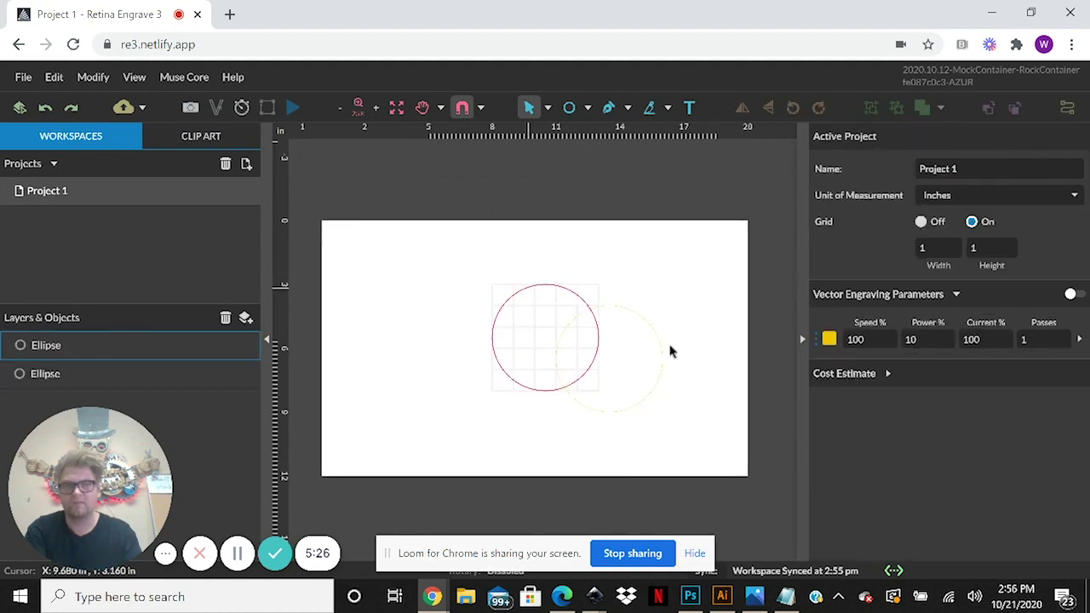
pyautogui.scroll(-2, 936, 341)
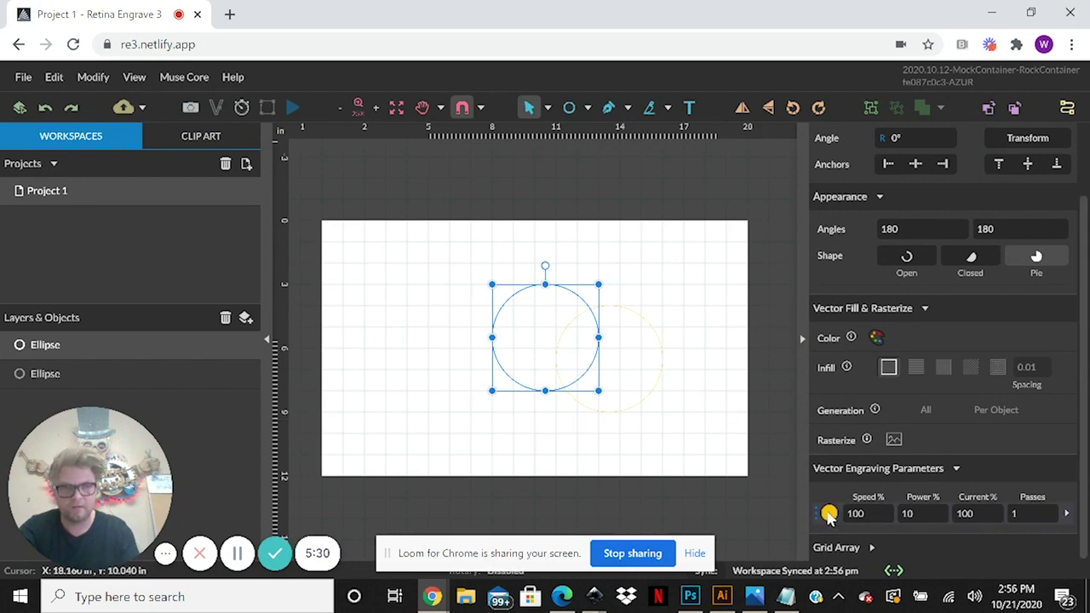
pyautogui.click(828, 513)
pyautogui.click(880, 542)
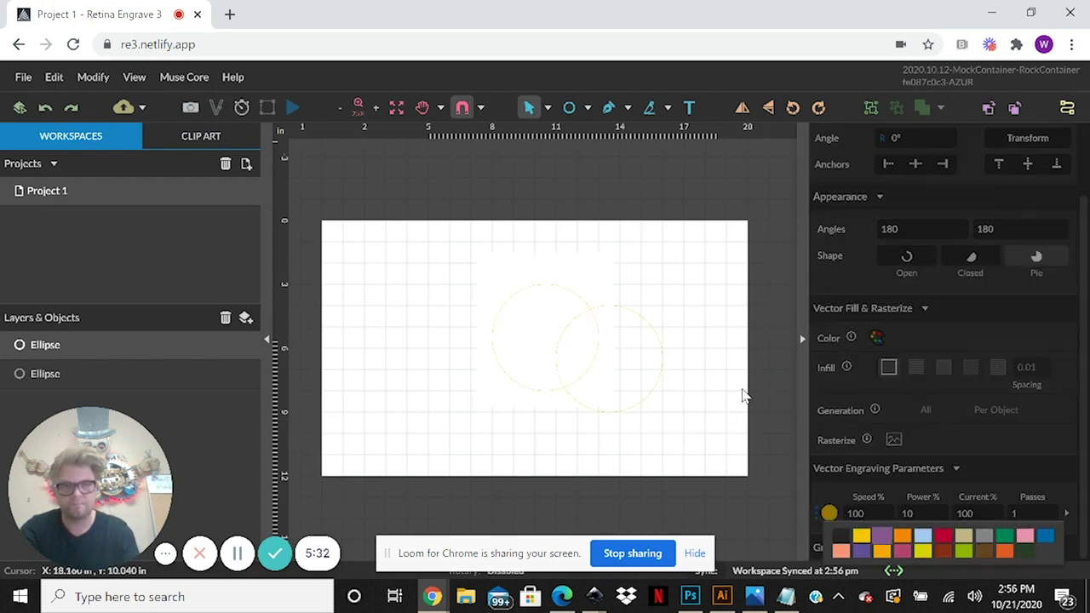
pyautogui.click(678, 428)
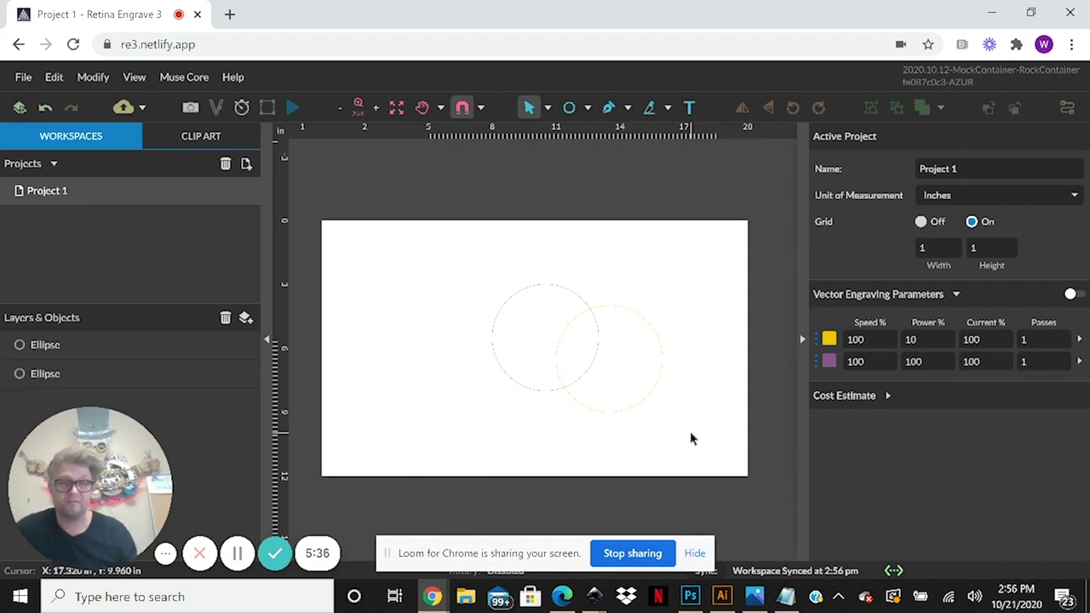
# Select both circles and reorder the yellow settings below purple.
pyautogui.moveTo(697, 431); pyautogui.dragTo(492, 281)
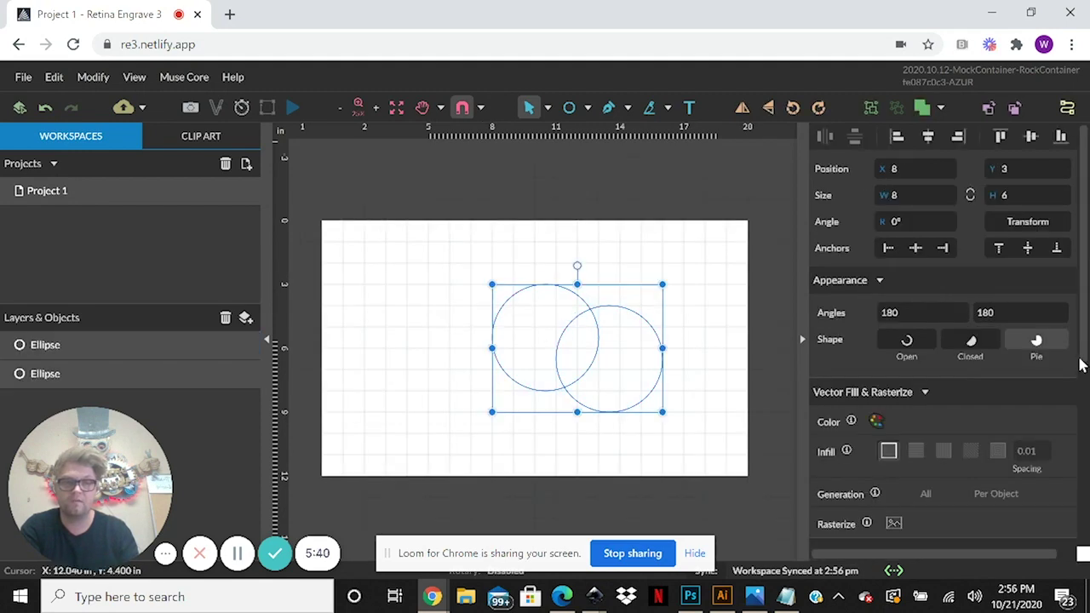
pyautogui.moveTo(1082, 366); pyautogui.dragTo(1074, 554)
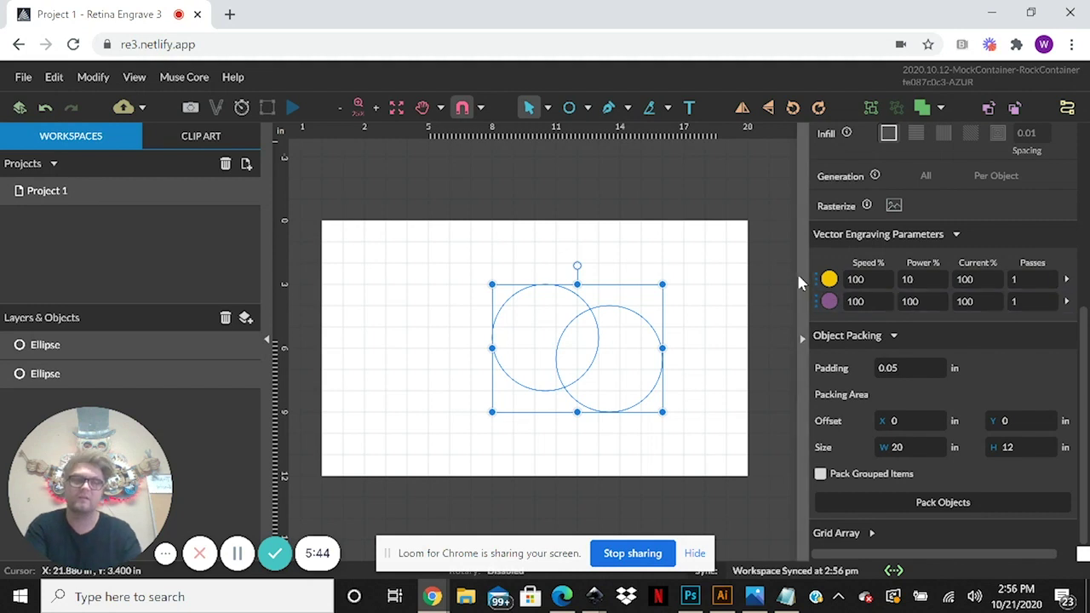
pyautogui.moveTo(818, 278)
pyautogui.mouseDown()
pyautogui.moveTo(822, 317)
pyautogui.moveTo(817, 277)
pyautogui.mouseUp()
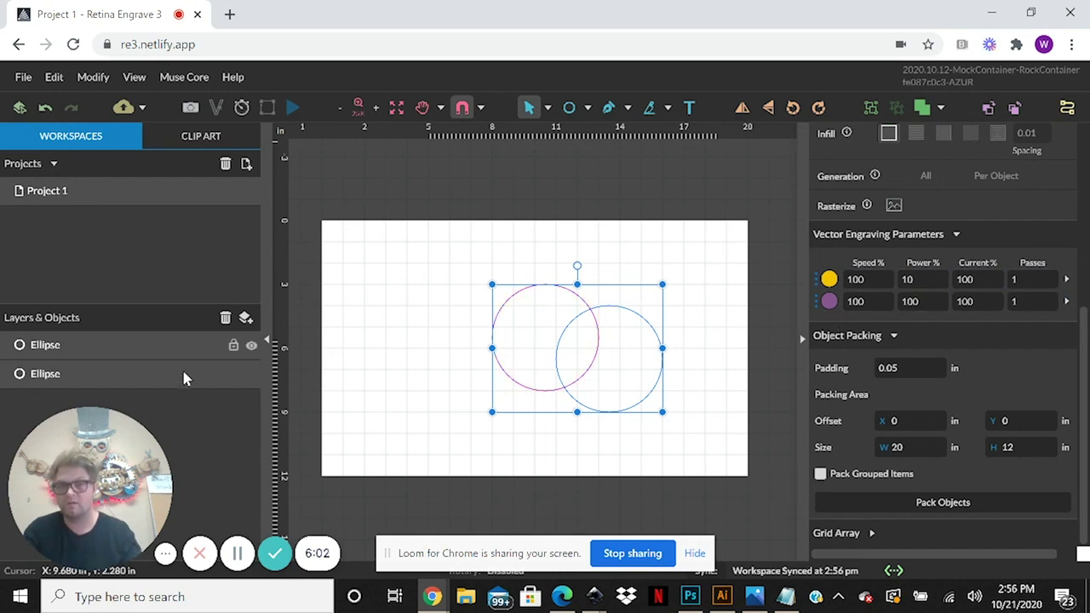
# Move the first Ellipse row below the second in Layers & Objects, then select both circles.
pyautogui.click(199, 431)
pyautogui.click(175, 346)
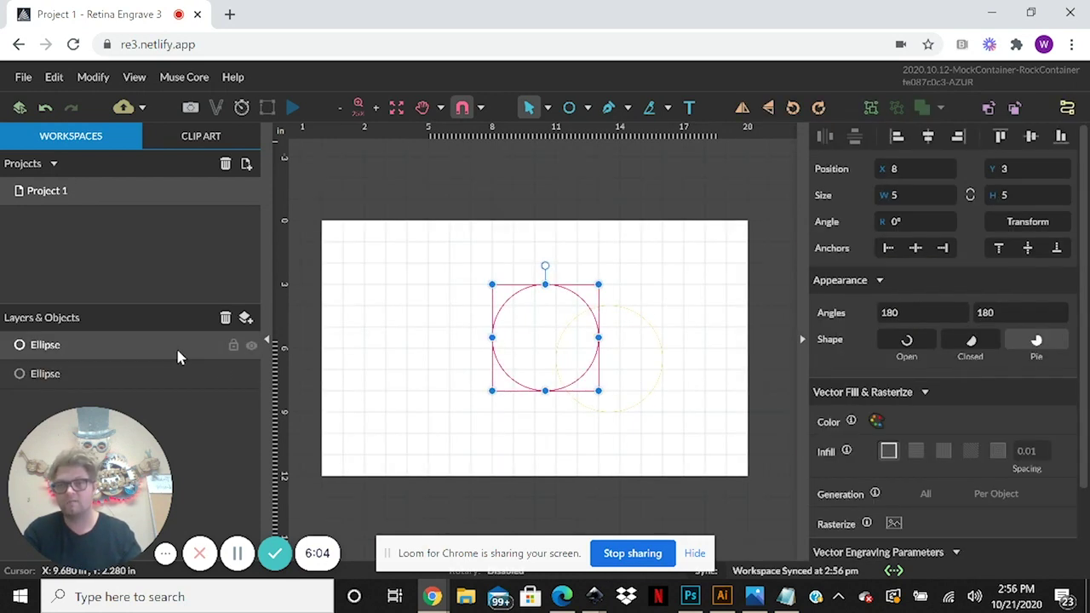
pyautogui.moveTo(175, 346); pyautogui.dragTo(179, 373)
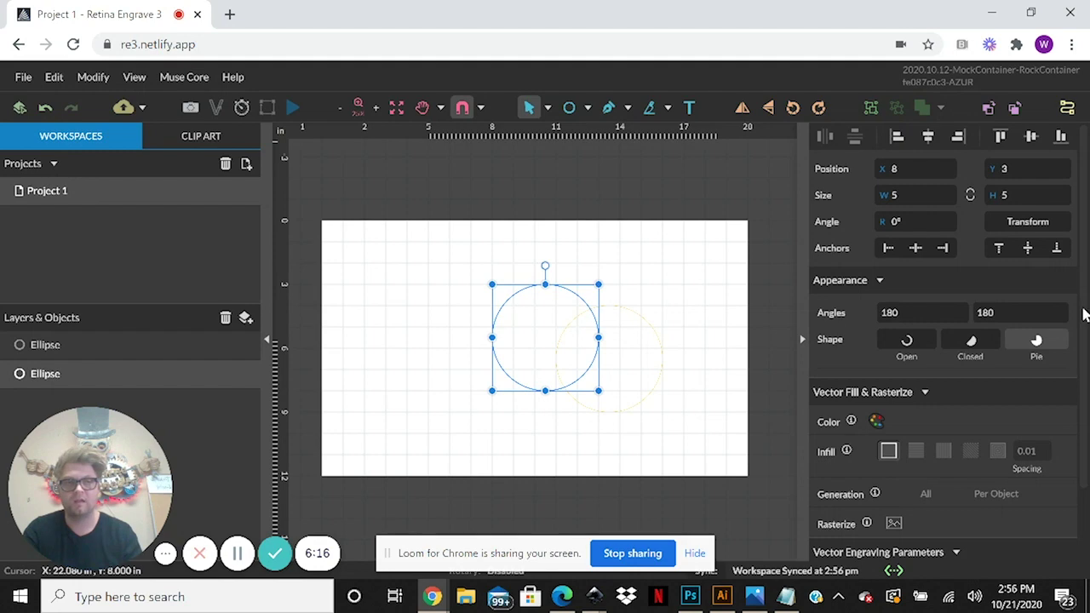
pyautogui.scroll(-1, 1083, 315)
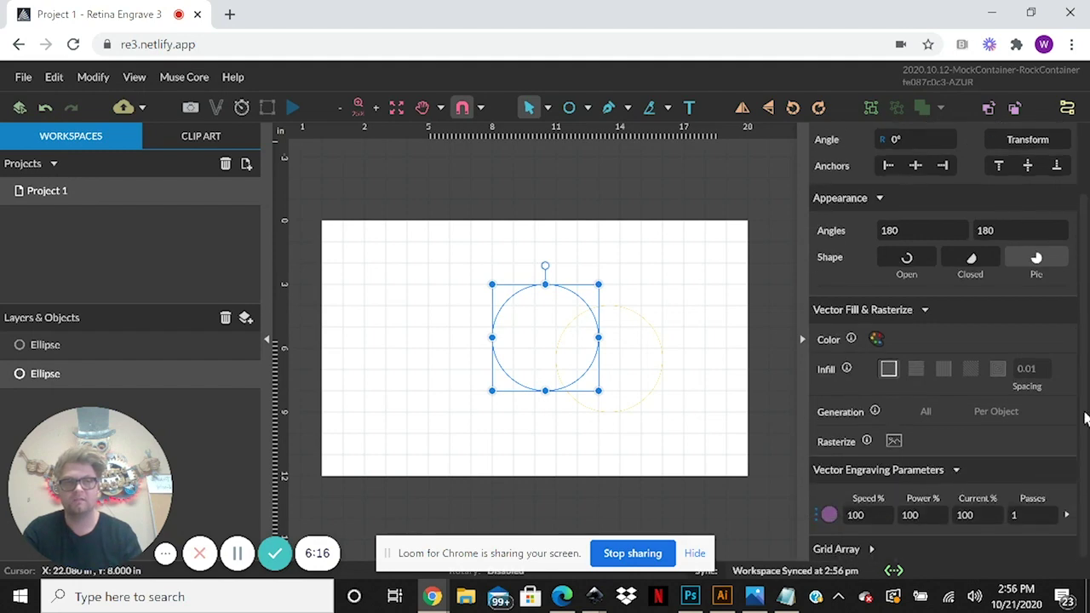
pyautogui.click(417, 312)
pyautogui.moveTo(475, 255); pyautogui.dragTo(609, 407)
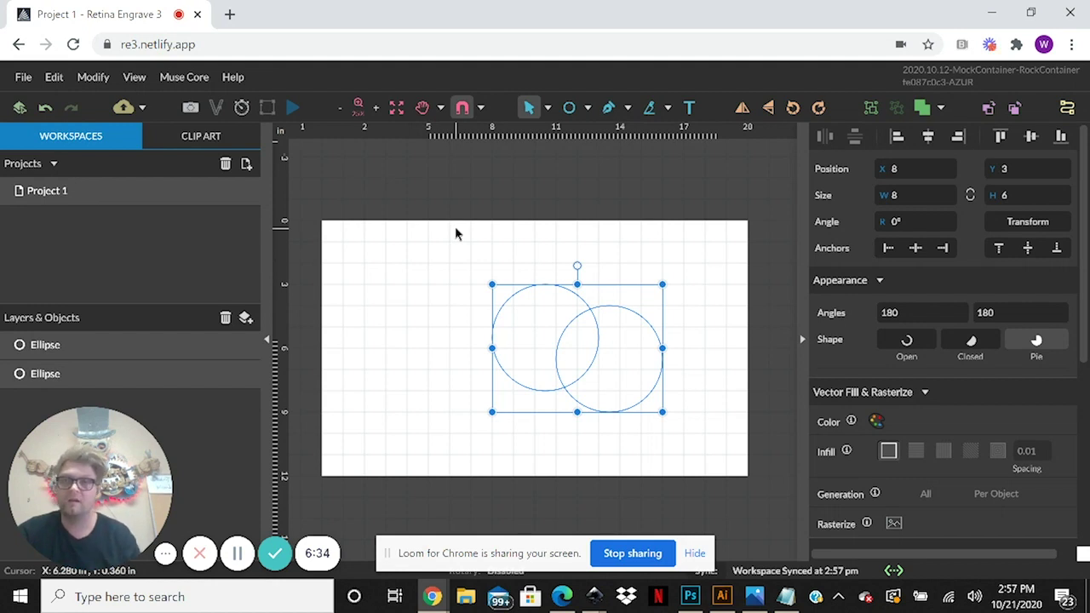
# Open the Materials library, keep the Co2-45W laser tube, and show vector materials.
pyautogui.click(54, 76)
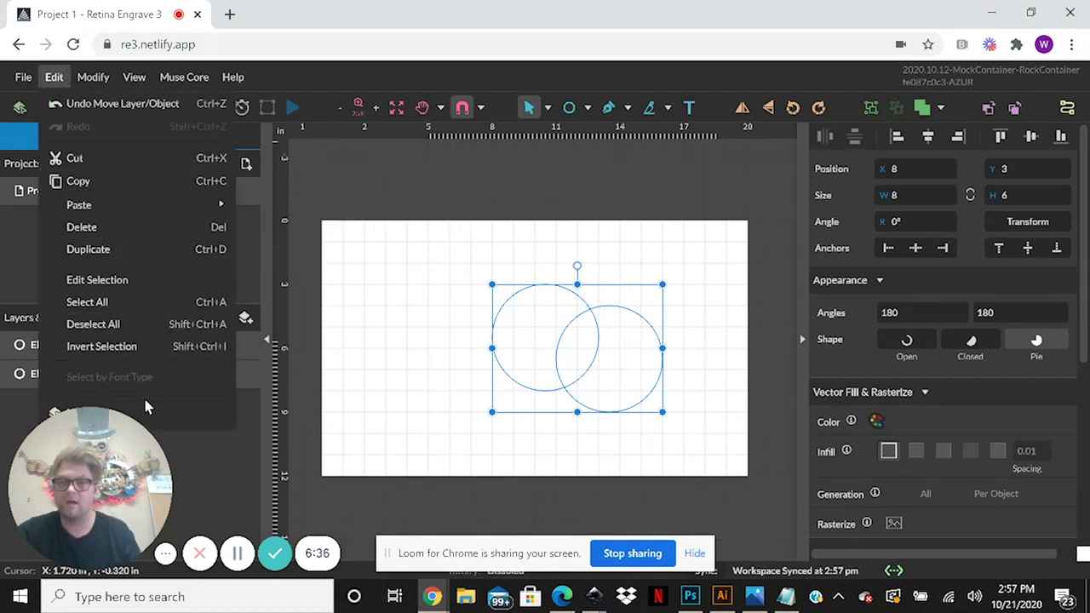
pyautogui.moveTo(288, 476); pyautogui.dragTo(521, 467)
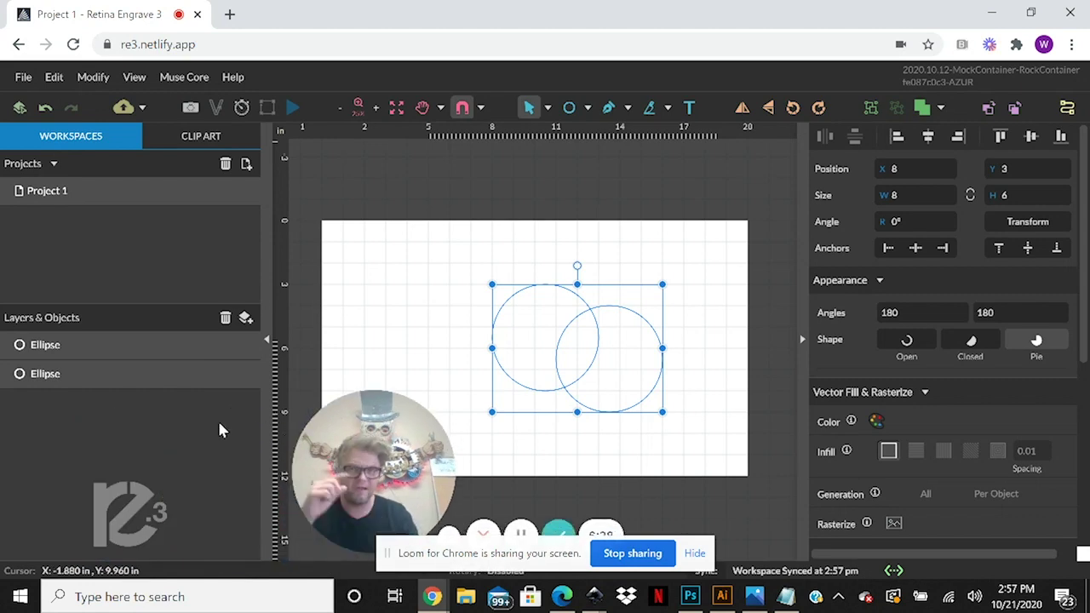
pyautogui.click(54, 77)
pyautogui.click(102, 412)
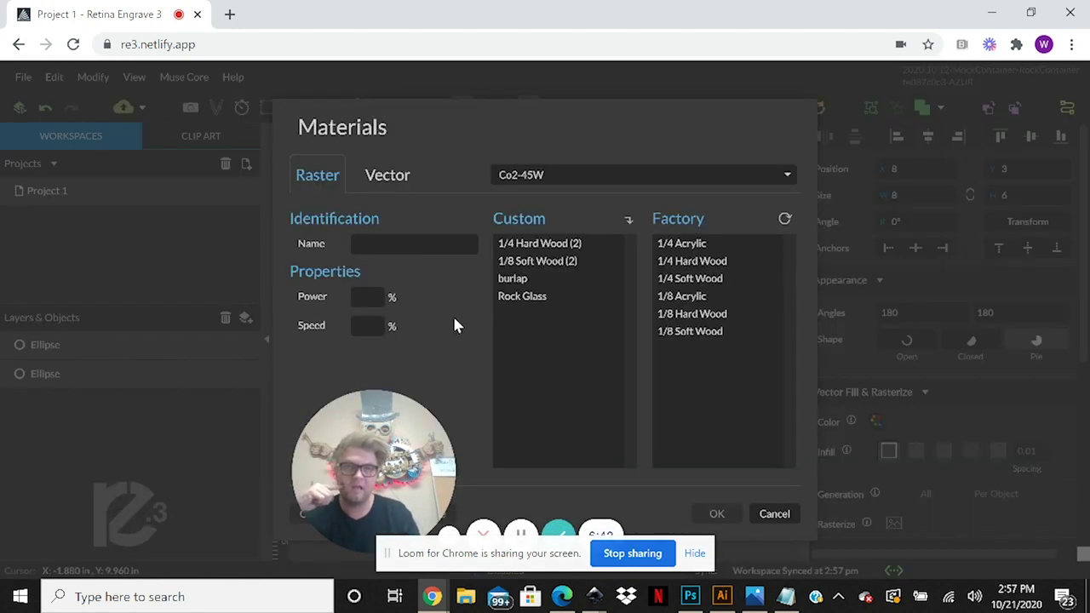
pyautogui.click(743, 174)
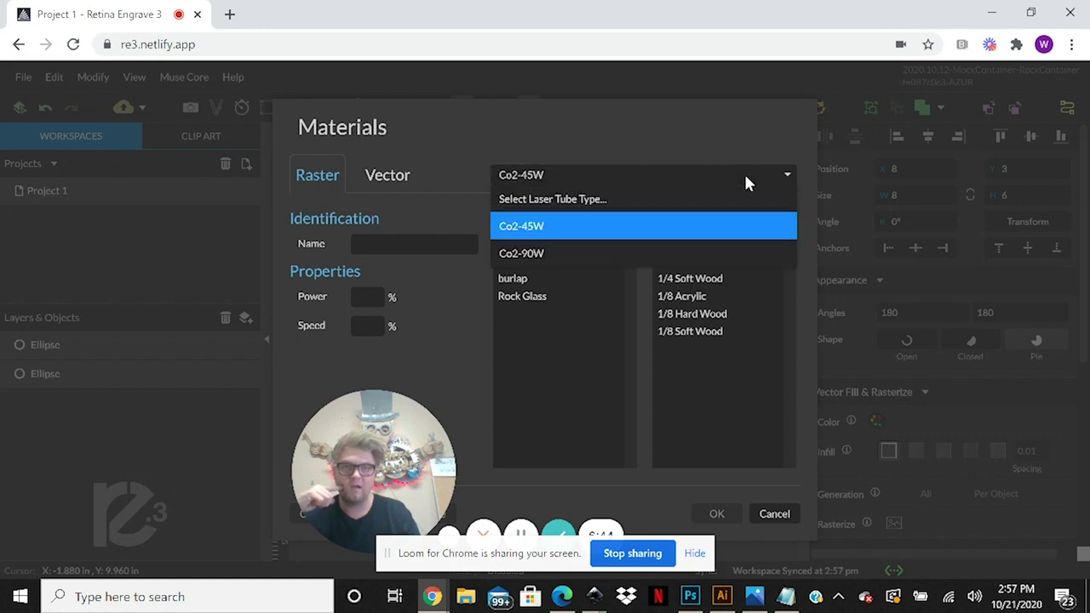
pyautogui.click(744, 174)
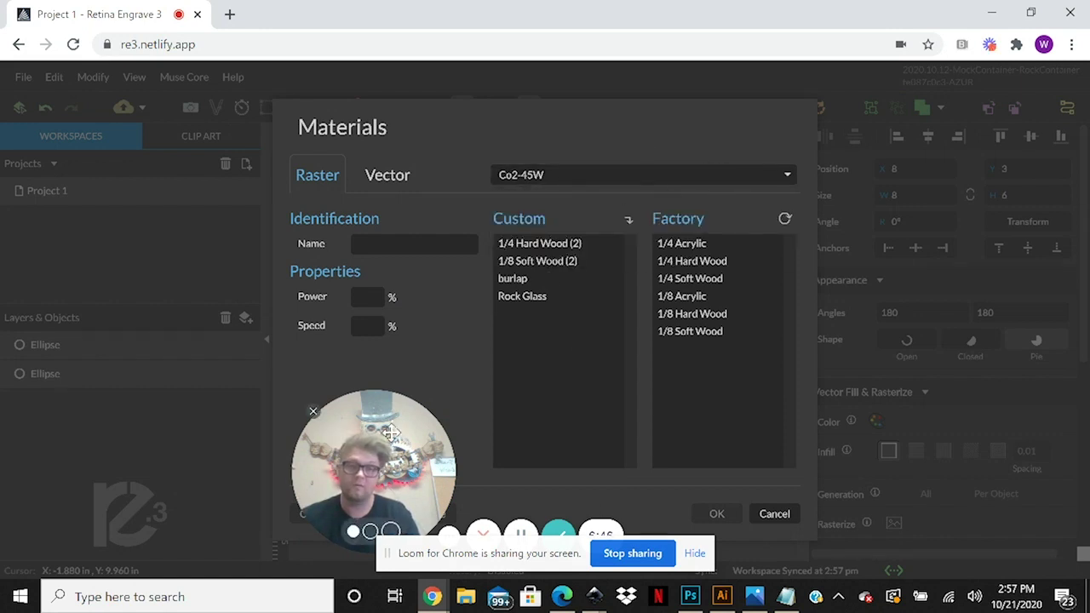
pyautogui.moveTo(350, 404); pyautogui.dragTo(82, 351)
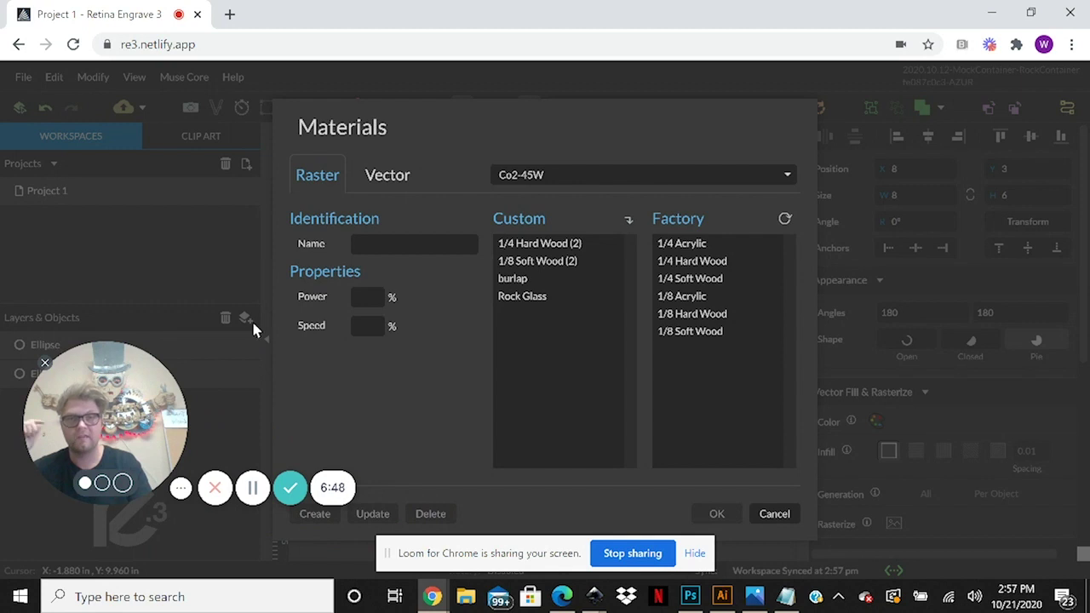
pyautogui.click(388, 176)
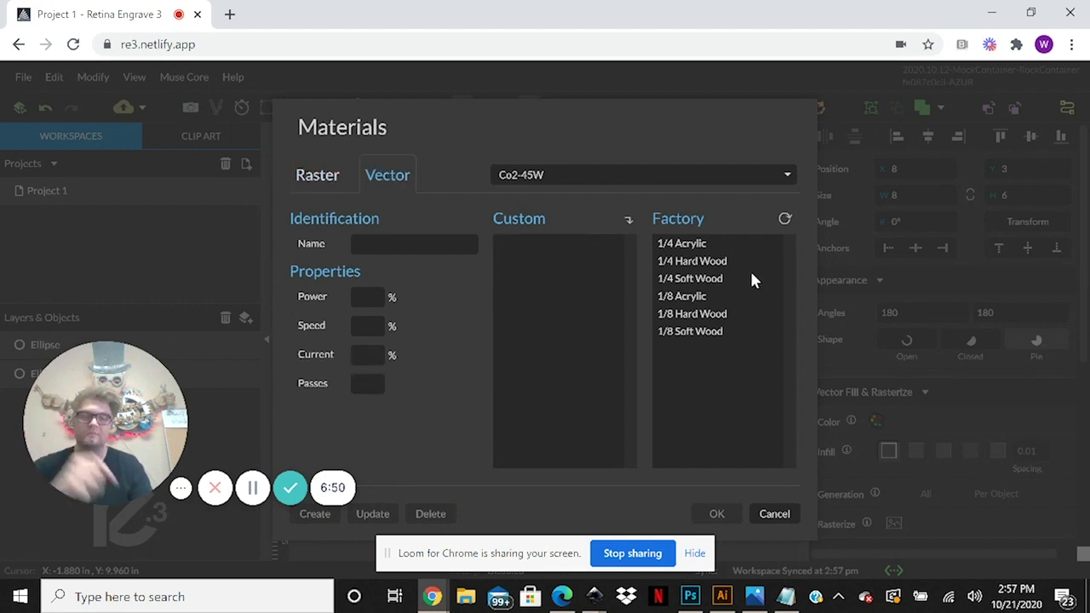
# Load 1/4 Acrylic, set Speed 40, and create a custom copy of it.
pyautogui.click(710, 245)
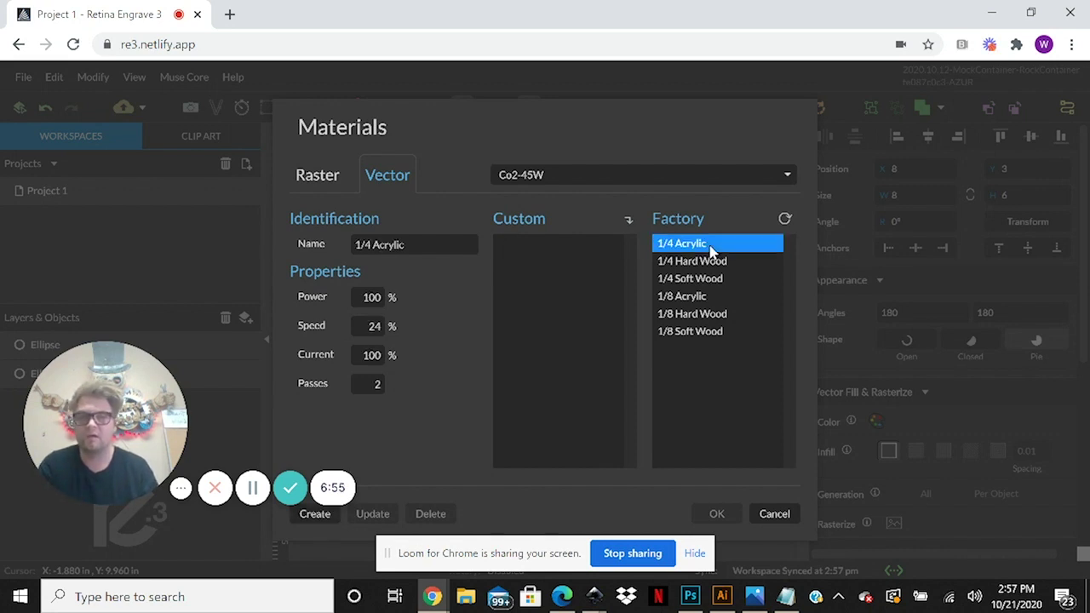
pyautogui.doubleClick(378, 326)
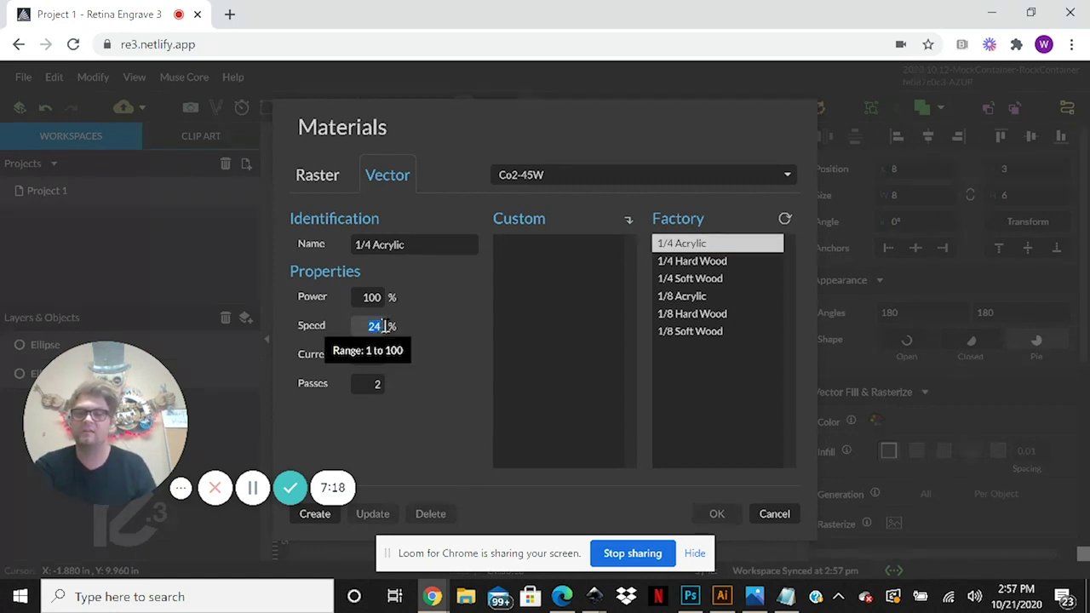
pyautogui.write('40')
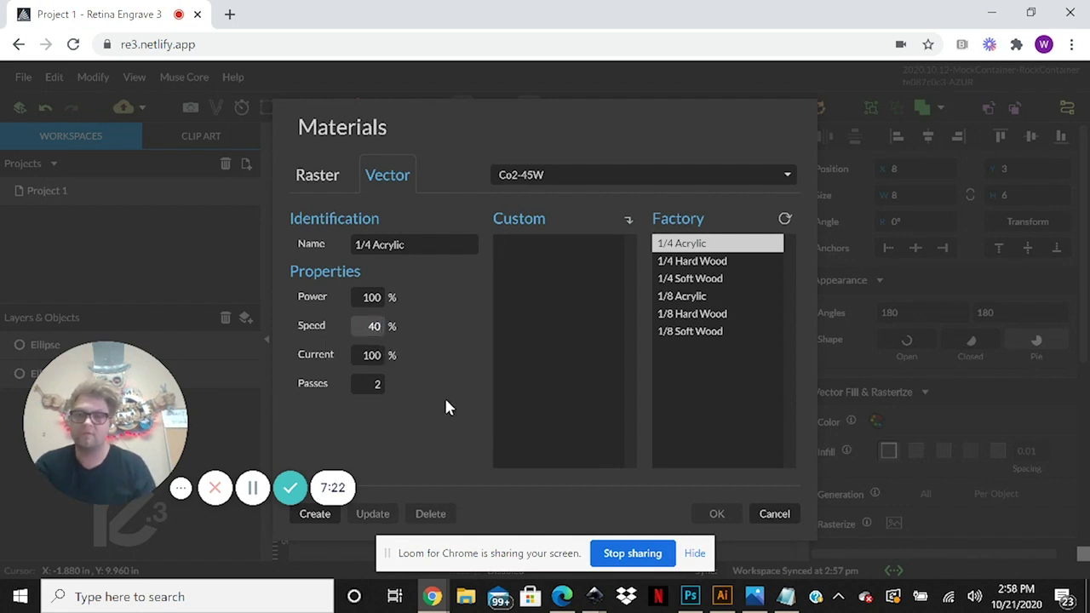
pyautogui.click(459, 422)
pyautogui.click(315, 515)
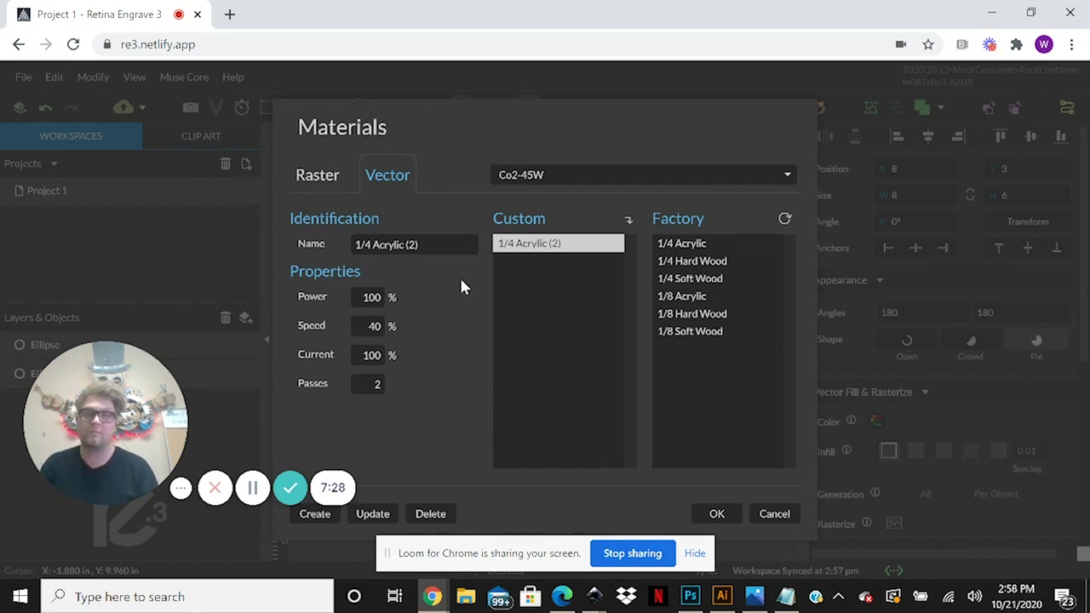
# Rename the 1/4 Acrylic (2) material to 'Burlap' with Power 50.
pyautogui.click(521, 290)
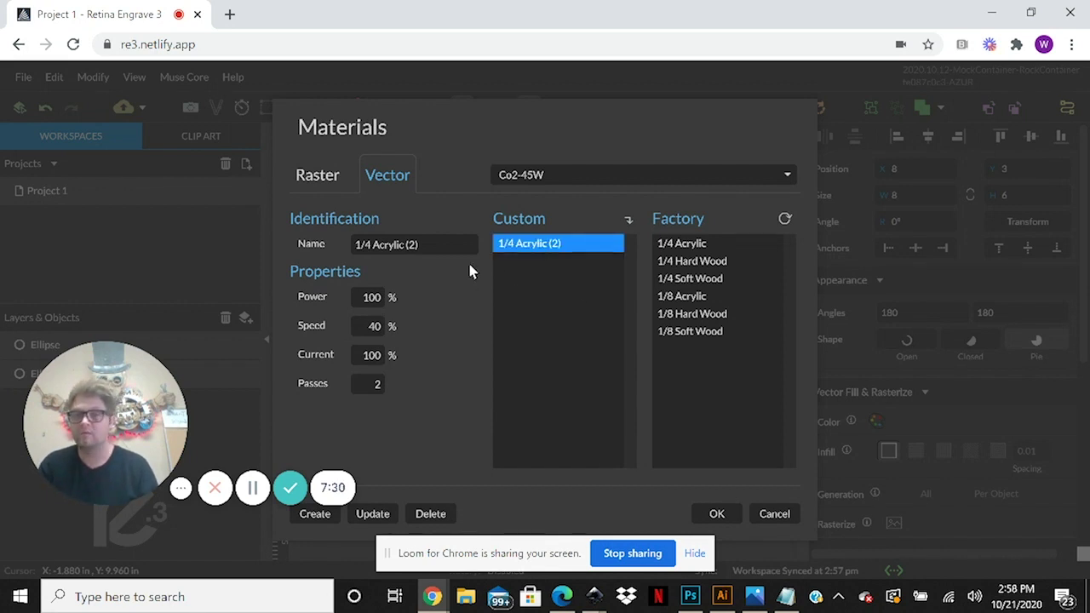
pyautogui.moveTo(436, 244); pyautogui.dragTo(253, 243)
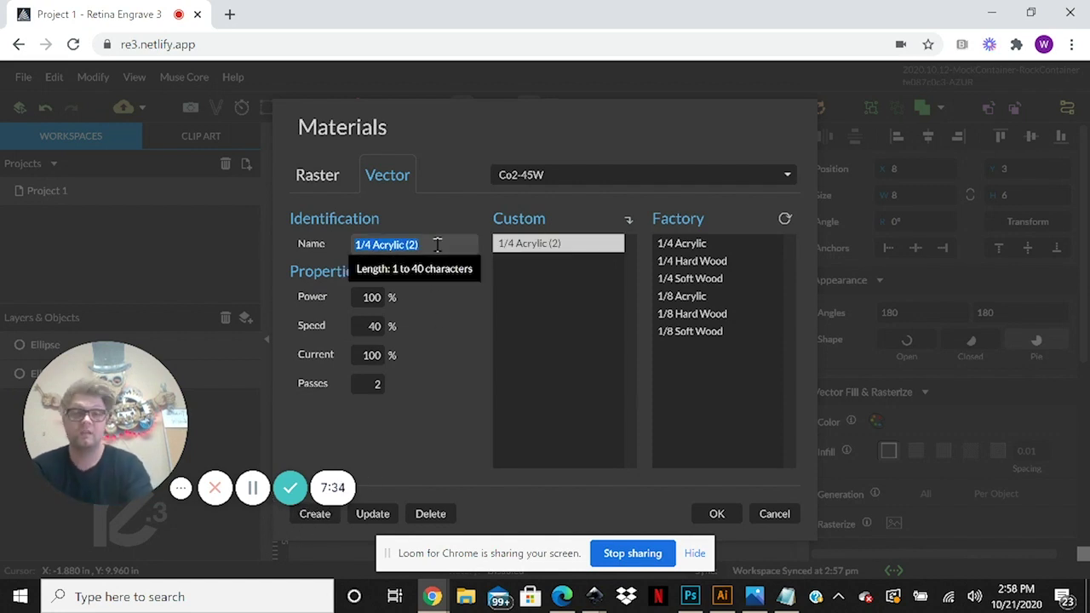
pyautogui.write('Bu')
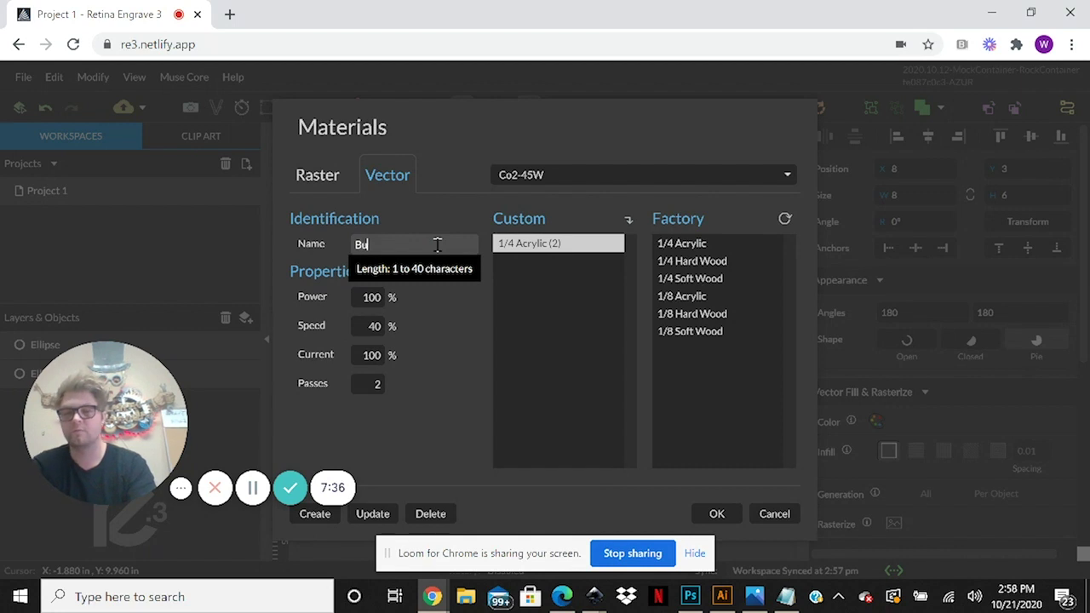
pyautogui.write('rlap')
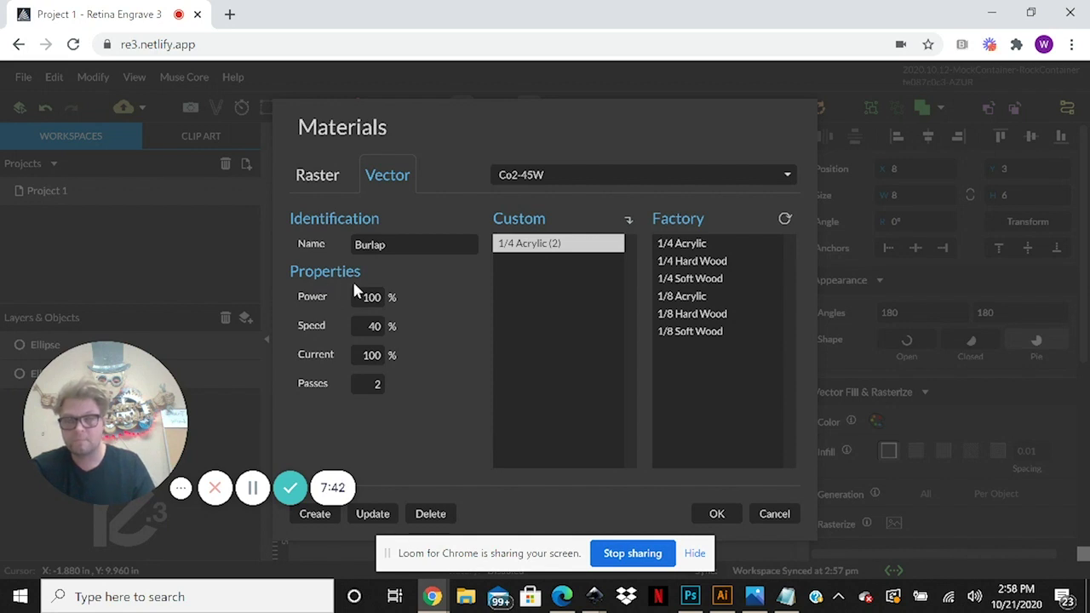
pyautogui.doubleClick(371, 296)
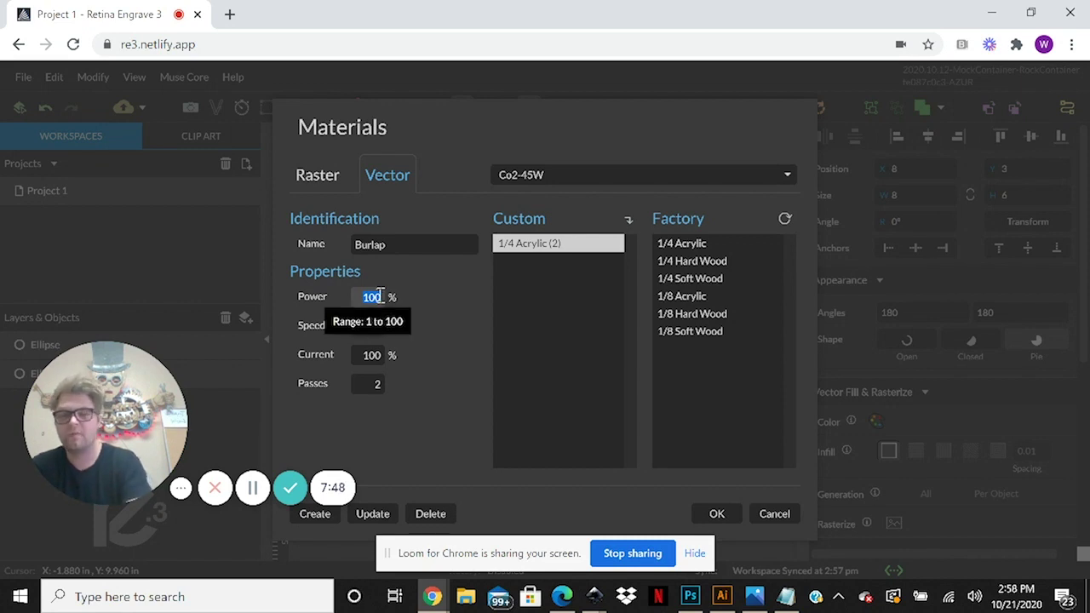
pyautogui.write('50')
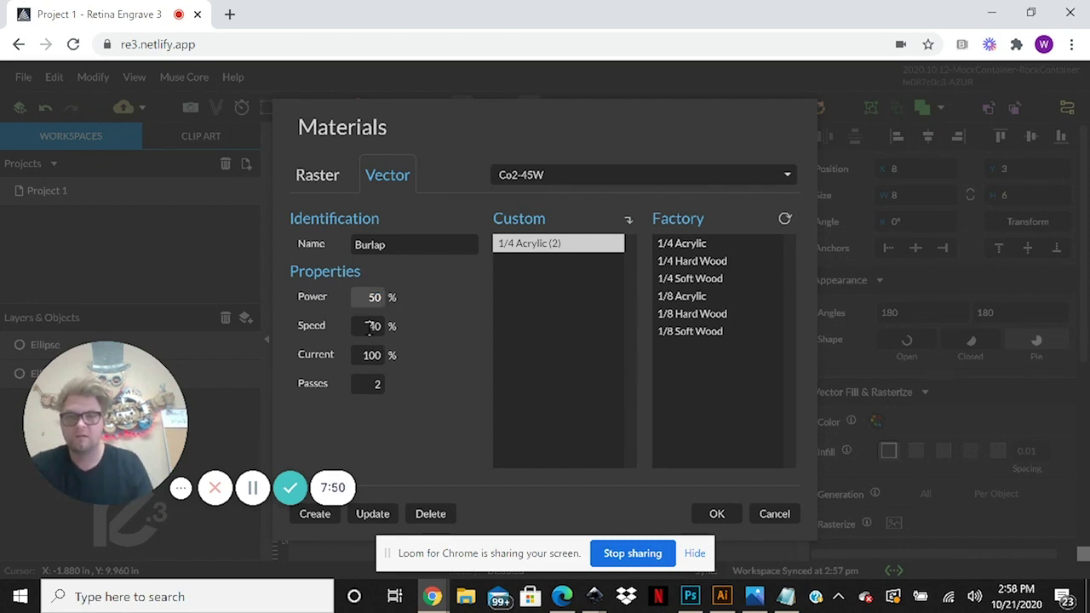
# Set Burlap's Speed to 80 and Passes to 1, and save it as a custom material.
pyautogui.click(373, 326)
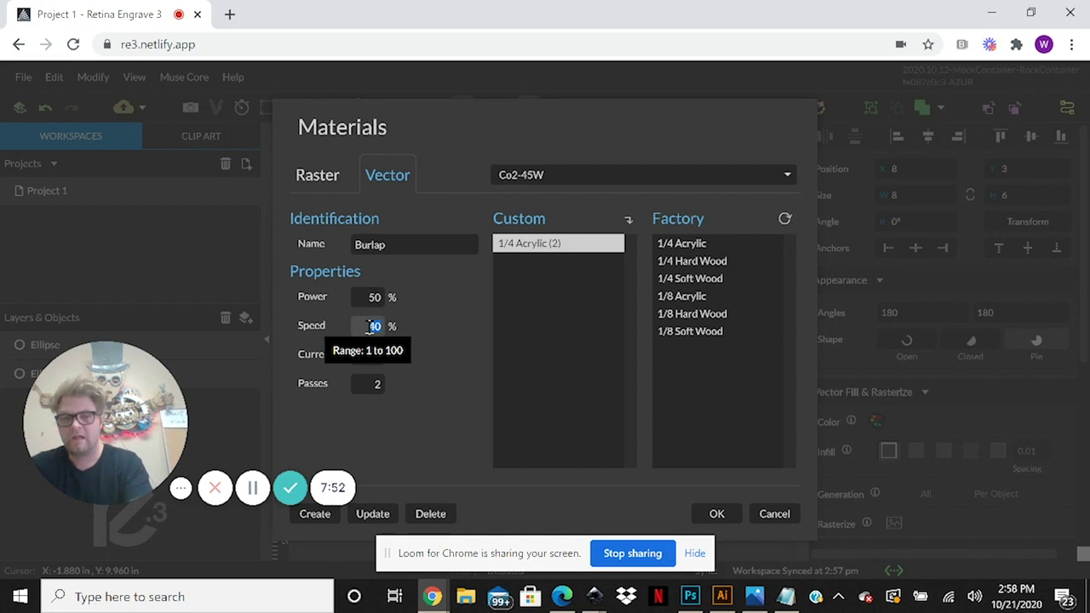
pyautogui.write('30')
pyautogui.click(474, 368)
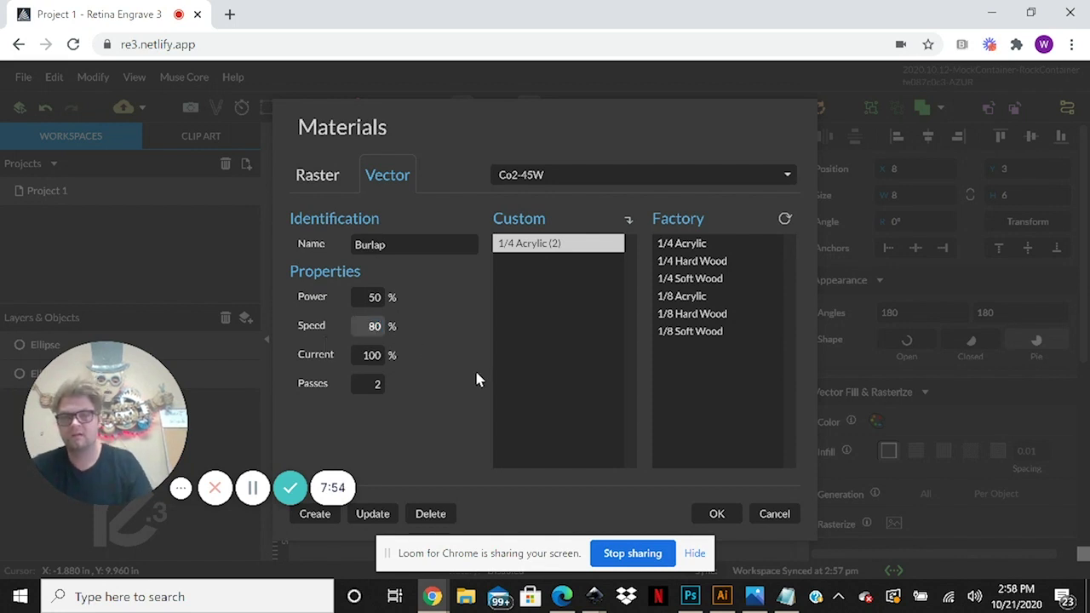
pyautogui.click(380, 383)
pyautogui.write('1')
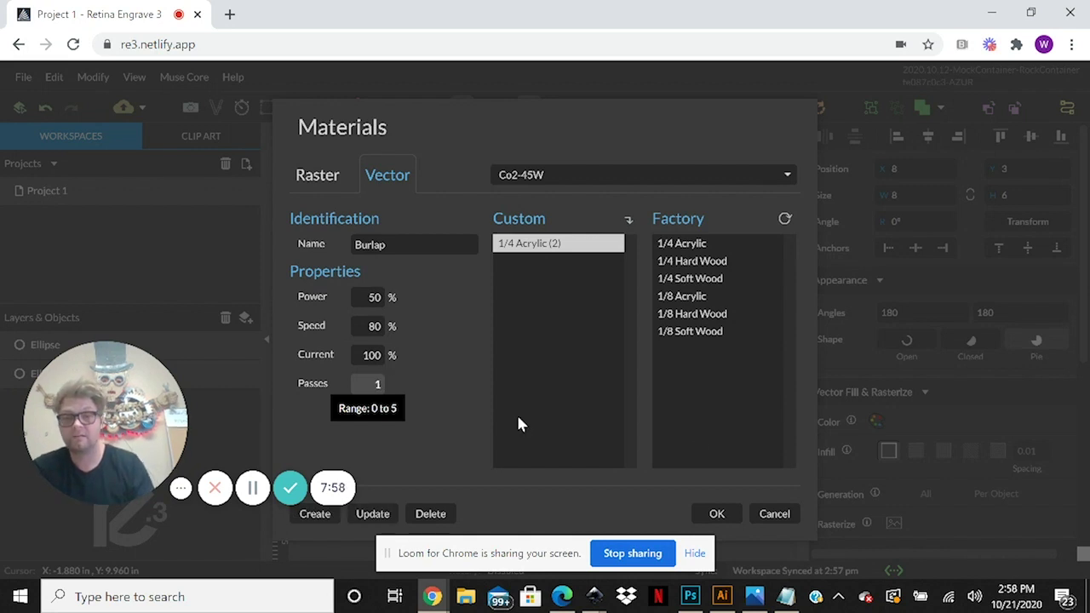
pyautogui.click(430, 375)
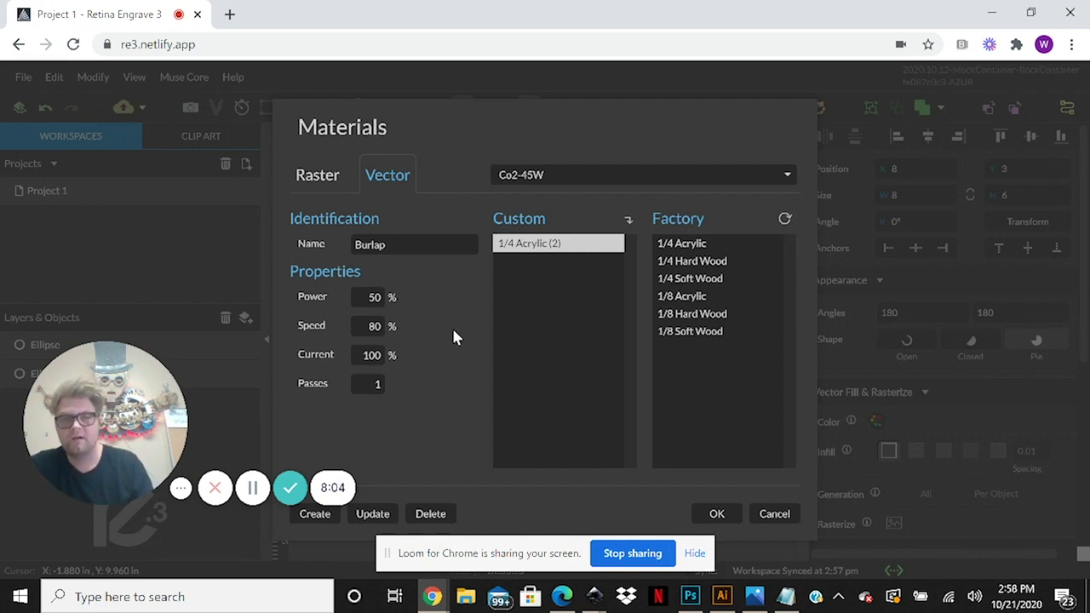
pyautogui.click(457, 244)
pyautogui.click(320, 515)
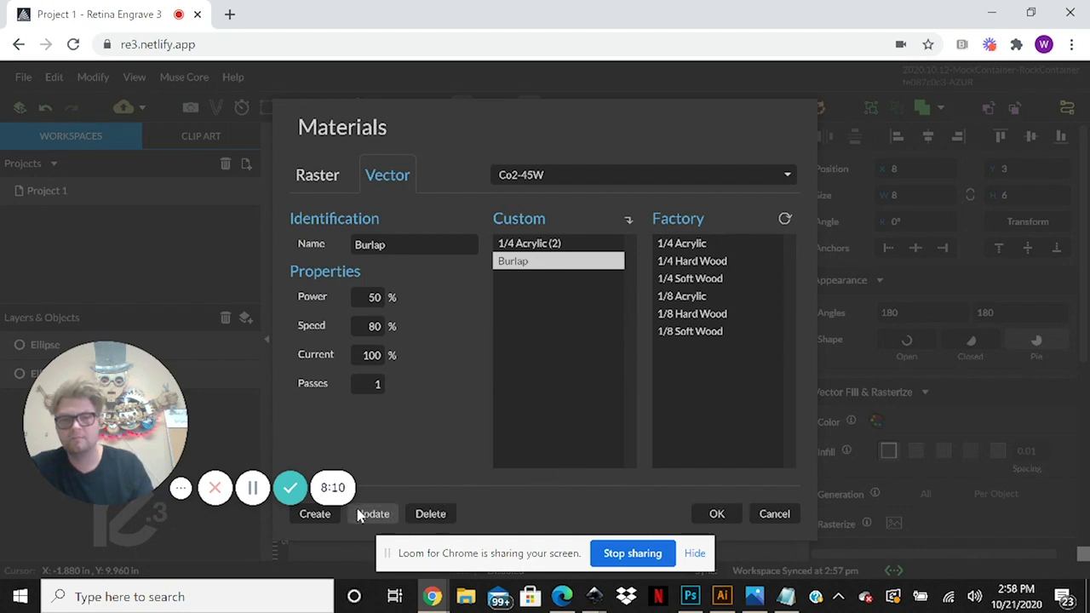
# Close the Materials dialog and select the left circle.
pyautogui.click(715, 513)
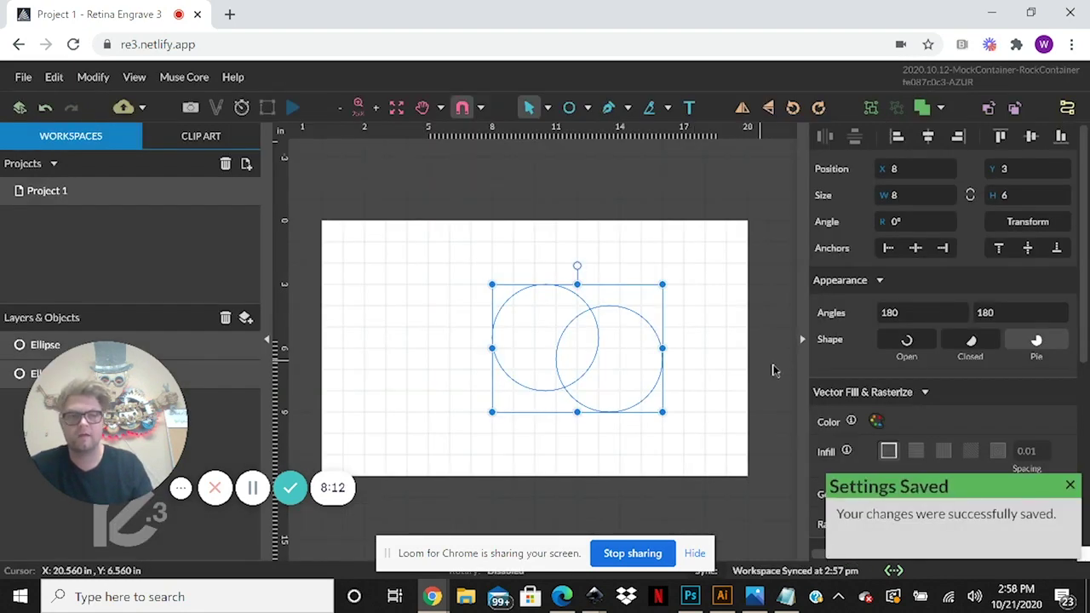
pyautogui.click(732, 376)
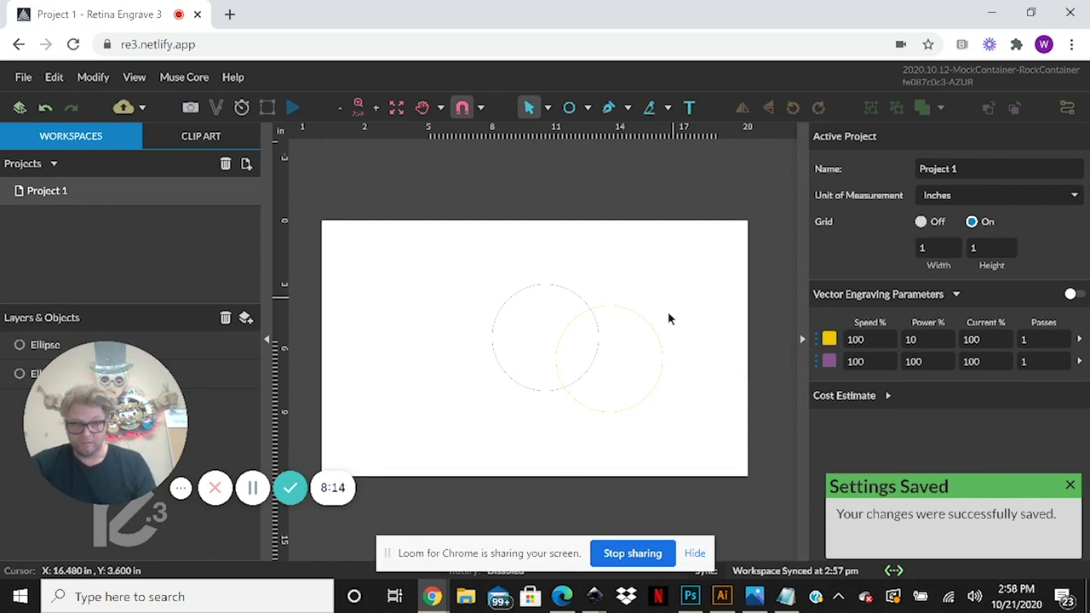
pyautogui.click(652, 340)
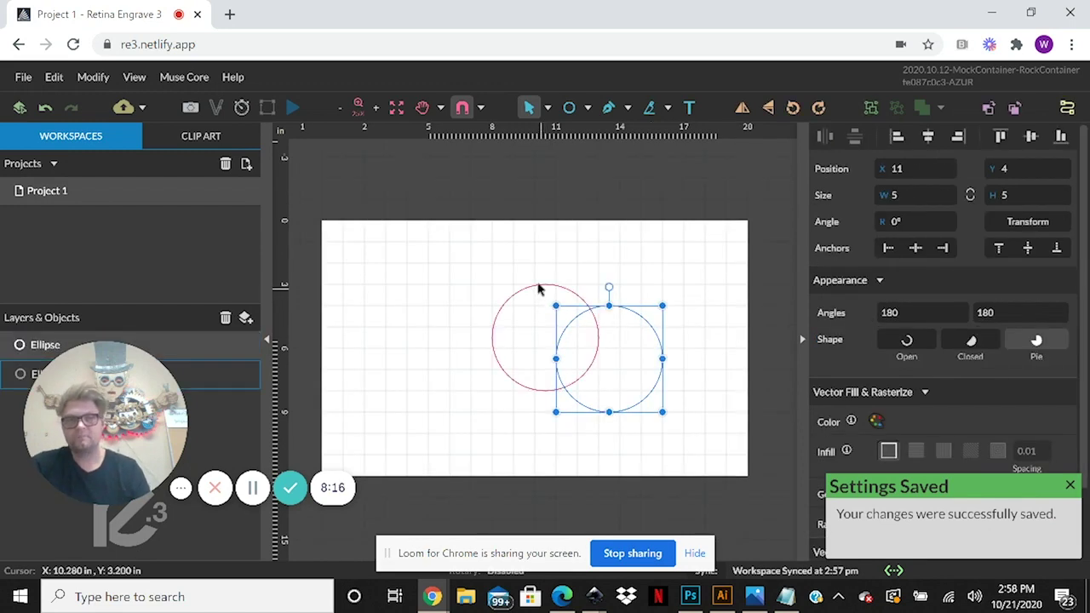
pyautogui.click(579, 295)
pyautogui.click(567, 298)
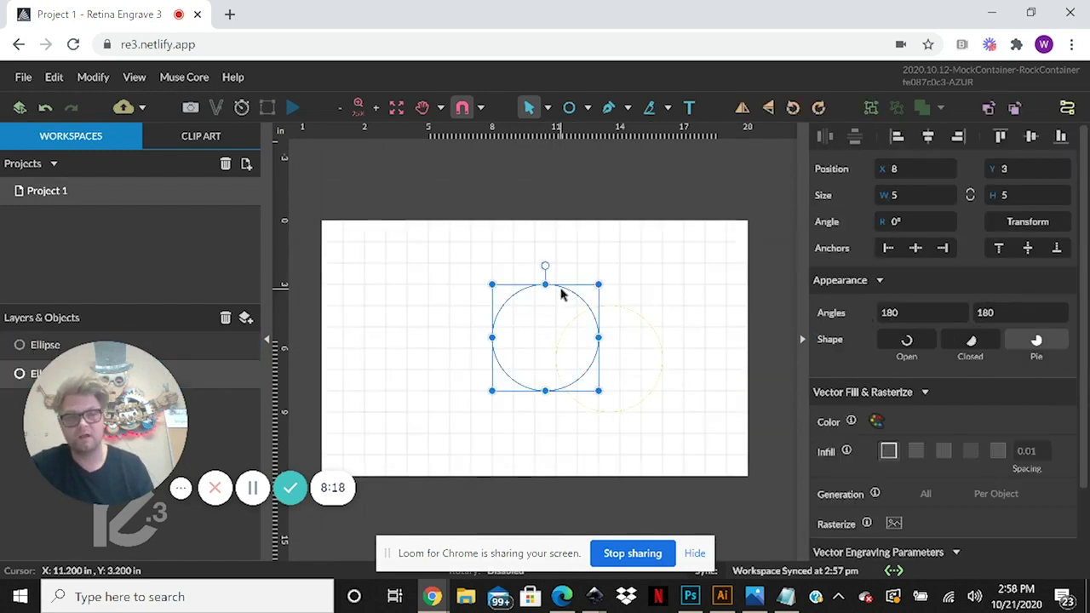
pyautogui.scroll(-1, 1068, 374)
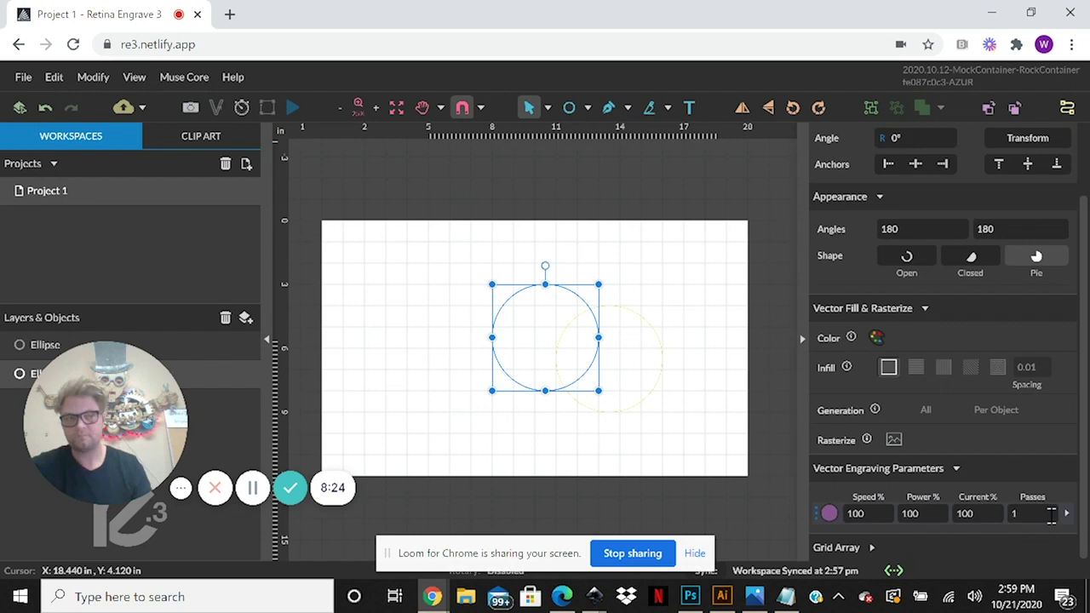
# Set the purple layer's material to Burlap (Speed 80, Power 50, Passes 1).
pyautogui.click(1066, 513)
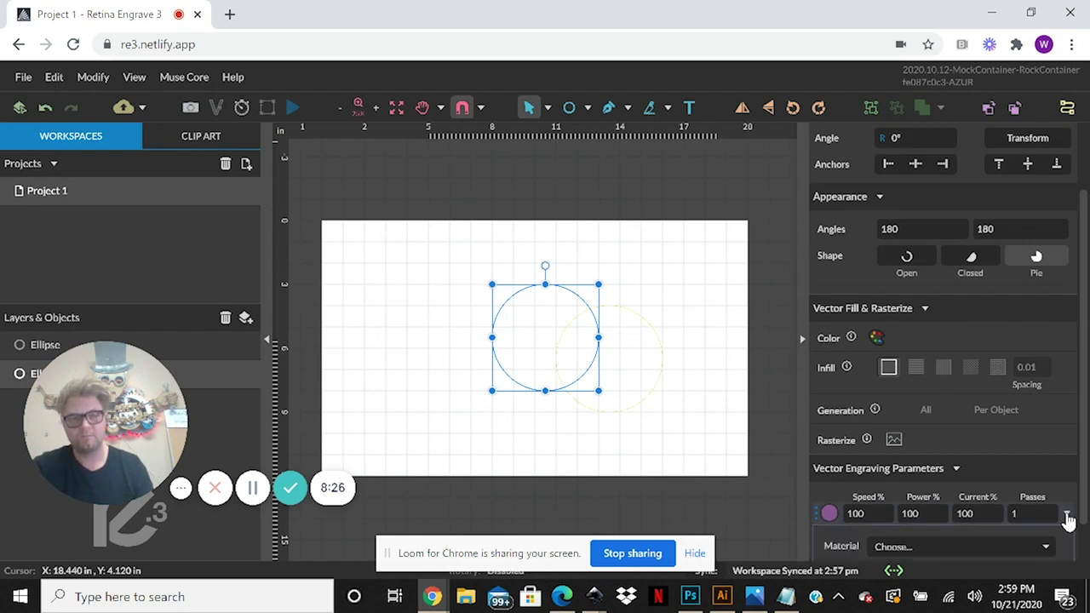
pyautogui.scroll(-1, 1079, 528)
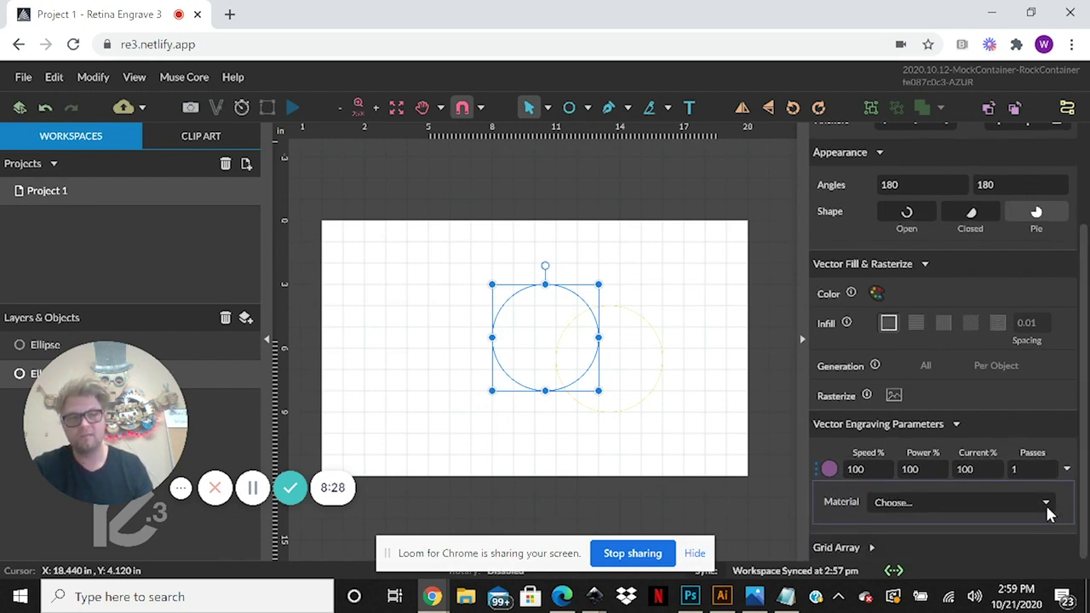
pyautogui.click(1047, 509)
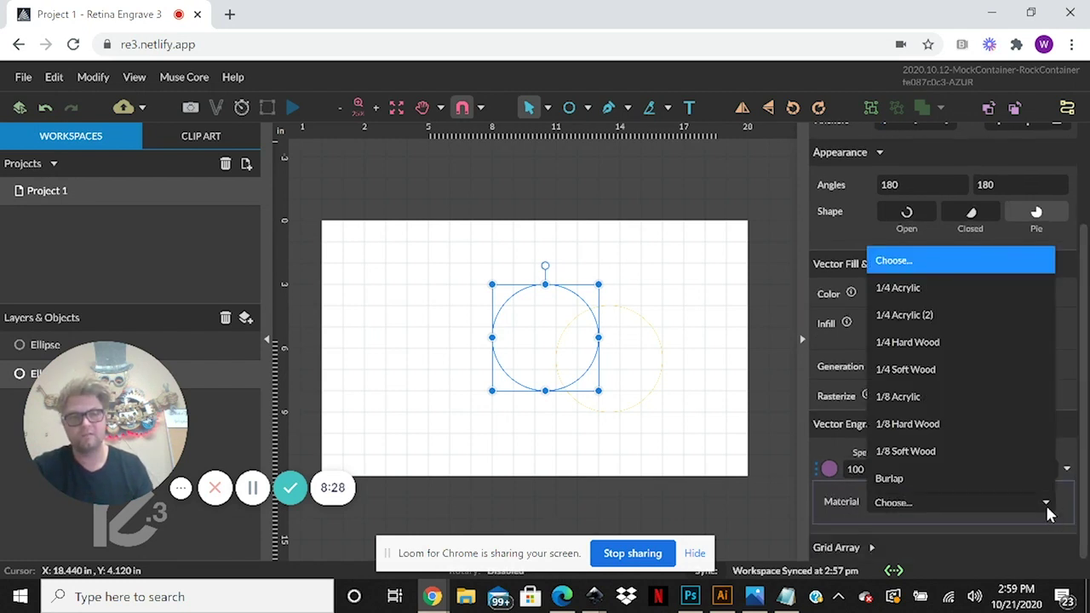
pyautogui.click(1001, 476)
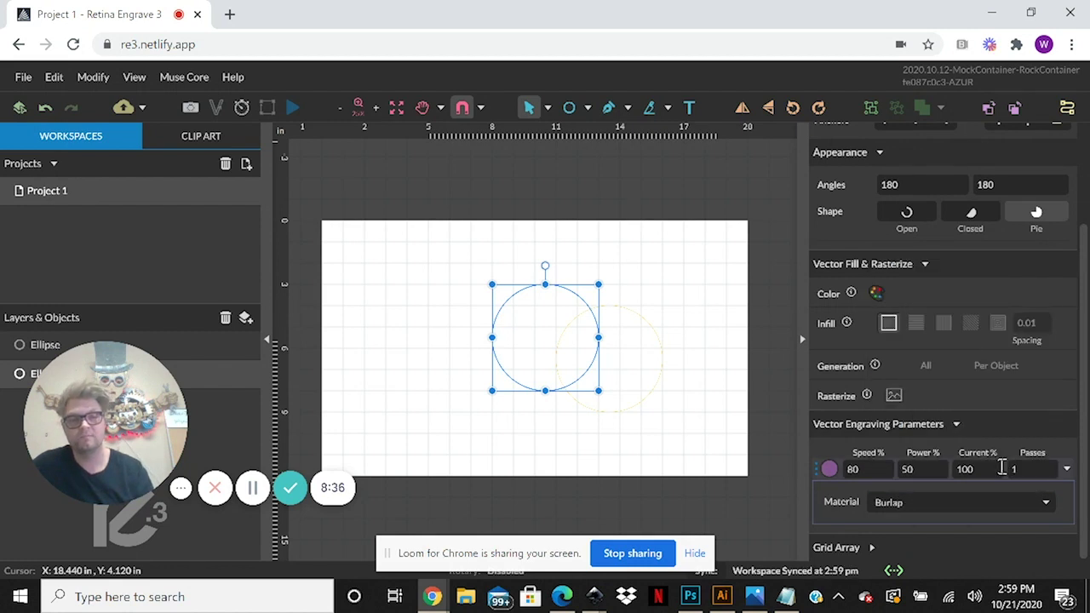